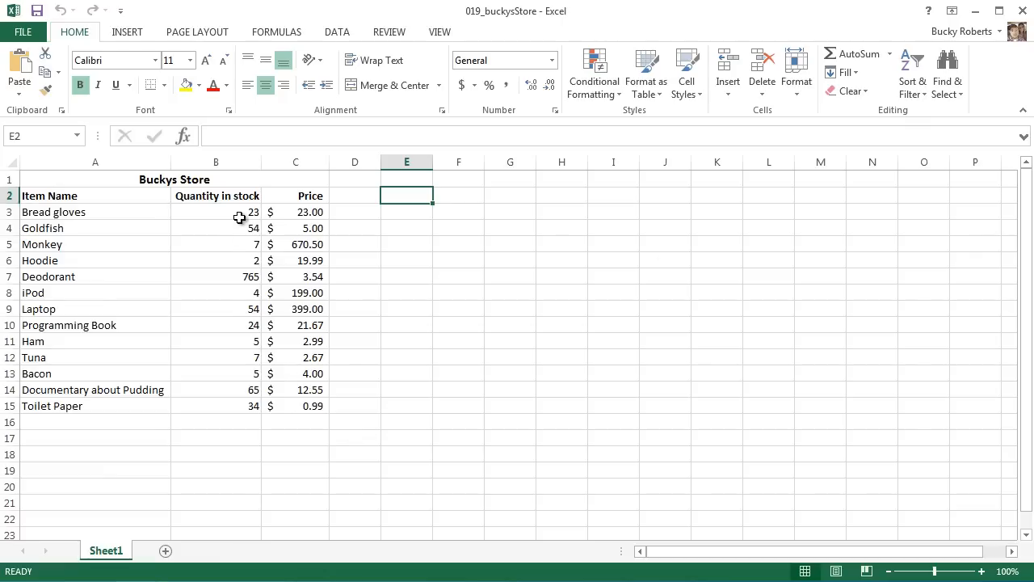
pyautogui.moveTo(242, 212); pyautogui.dragTo(253, 406)
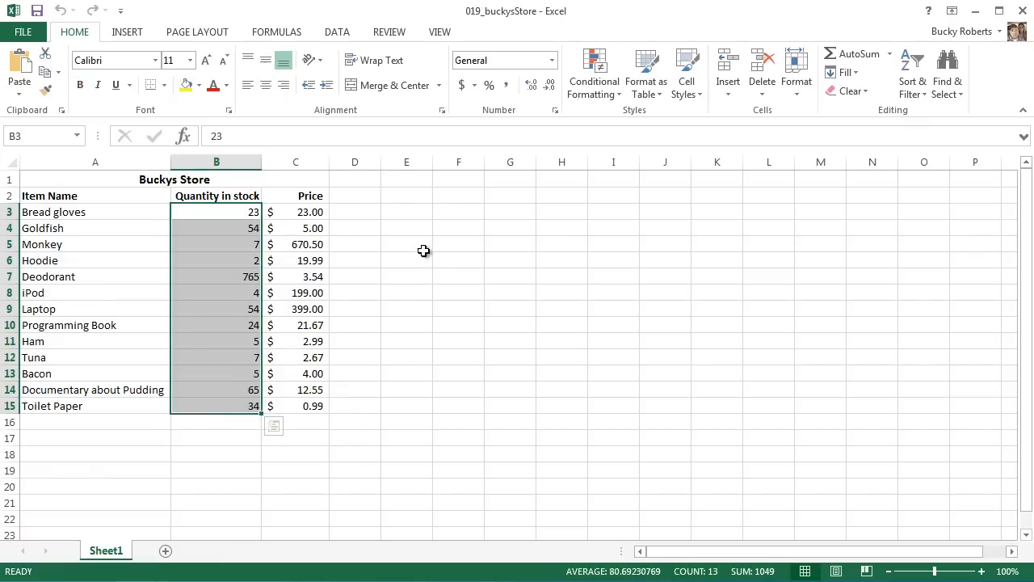
pyautogui.click(396, 211)
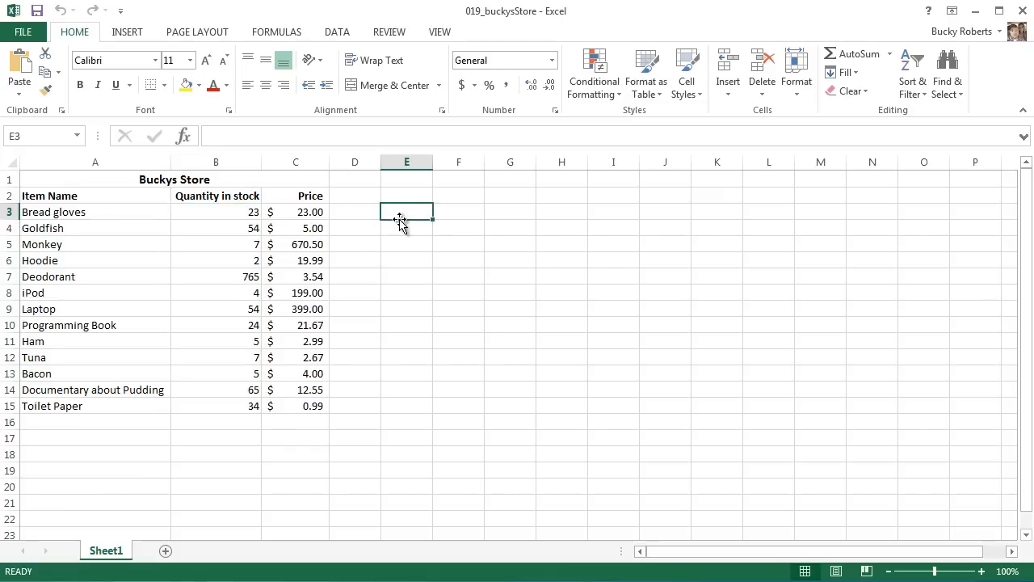
# Step: Enter the formula =SQRT(144) in cell B17, below the Quantity in stock column
pyautogui.click(214, 435)
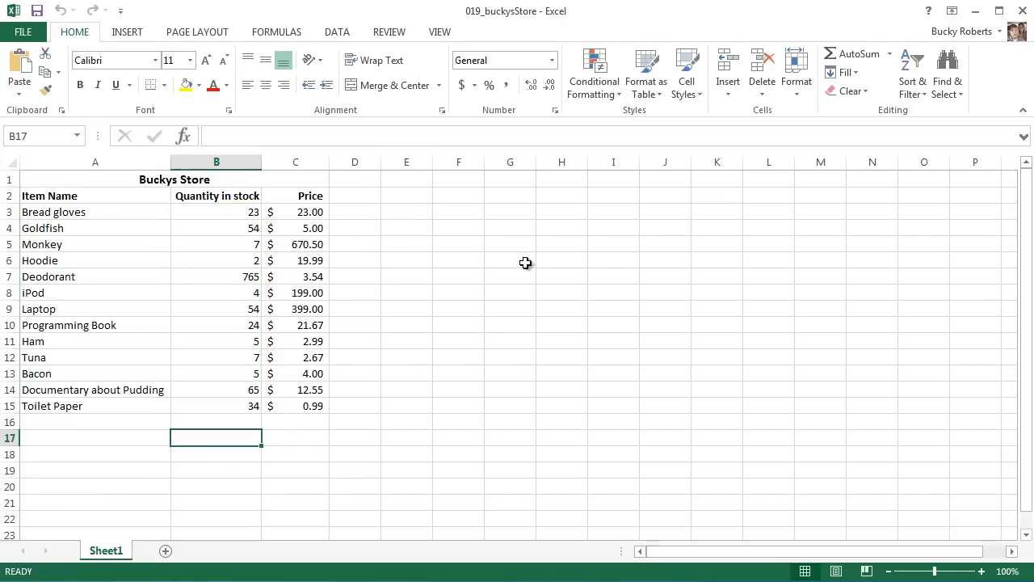
pyautogui.write('=')
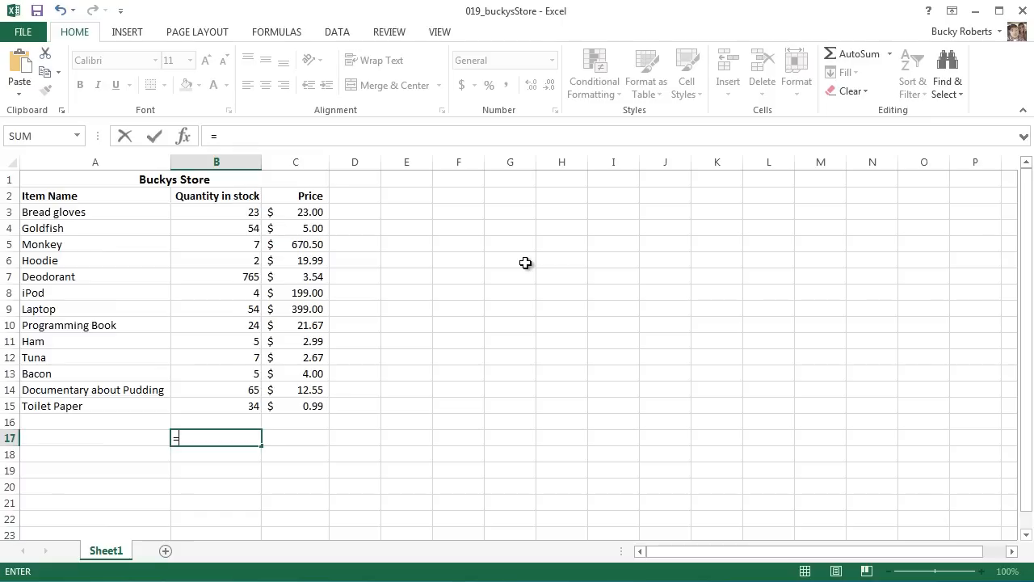
pyautogui.write('SQRT')
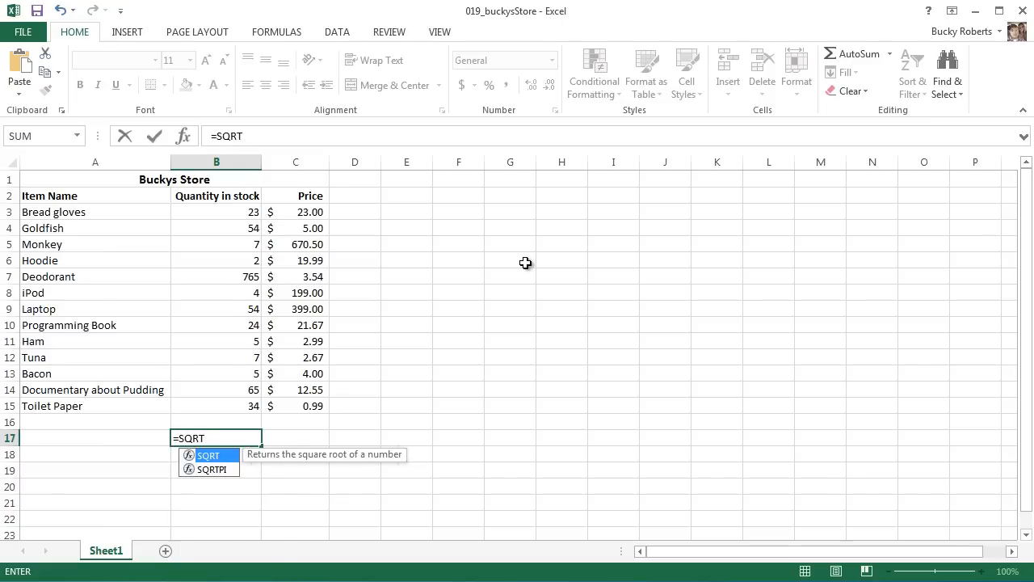
pyautogui.write('(')
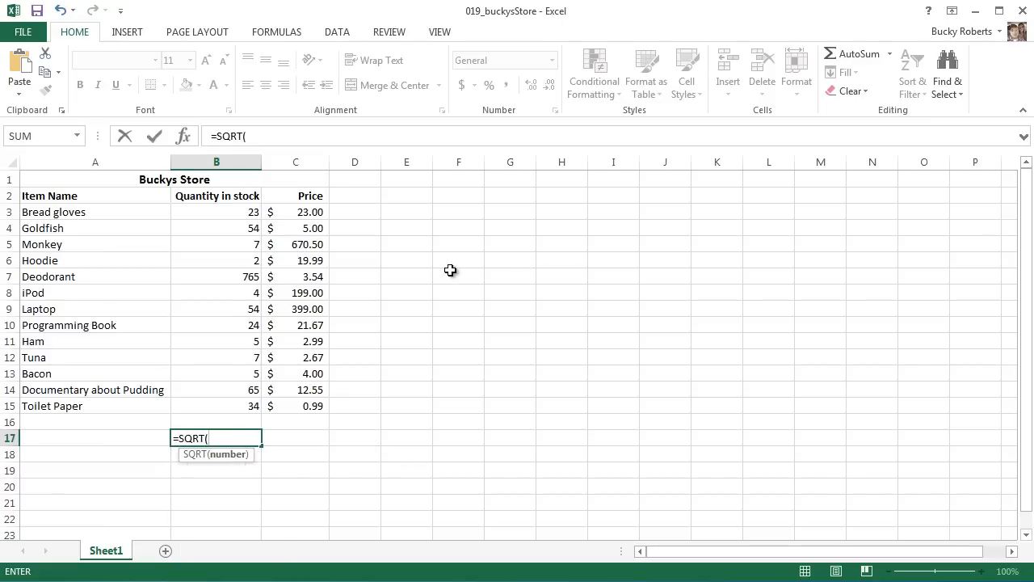
pyautogui.write('144)')
pyautogui.press('Return')
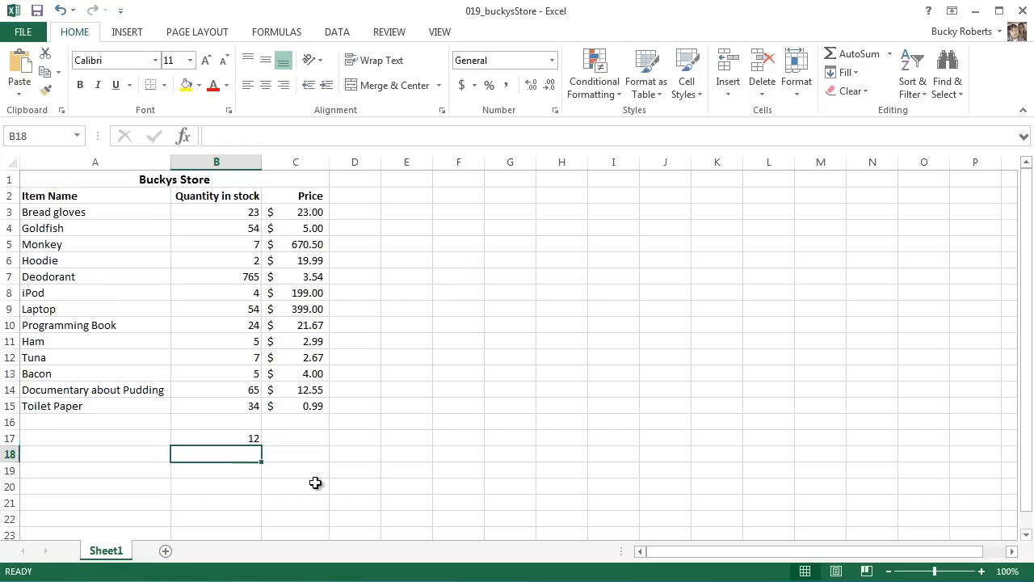
# Step: Replace the argument of the SQRT formula in B17 with a reference to the Laptop quantity in cell B9
pyautogui.click(233, 440)
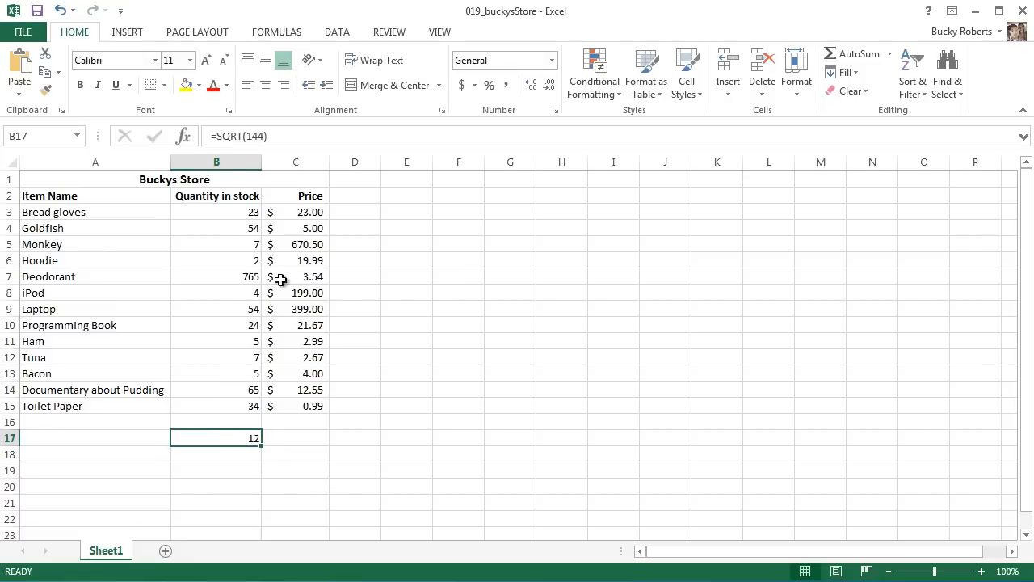
pyautogui.doubleClick(255, 136)
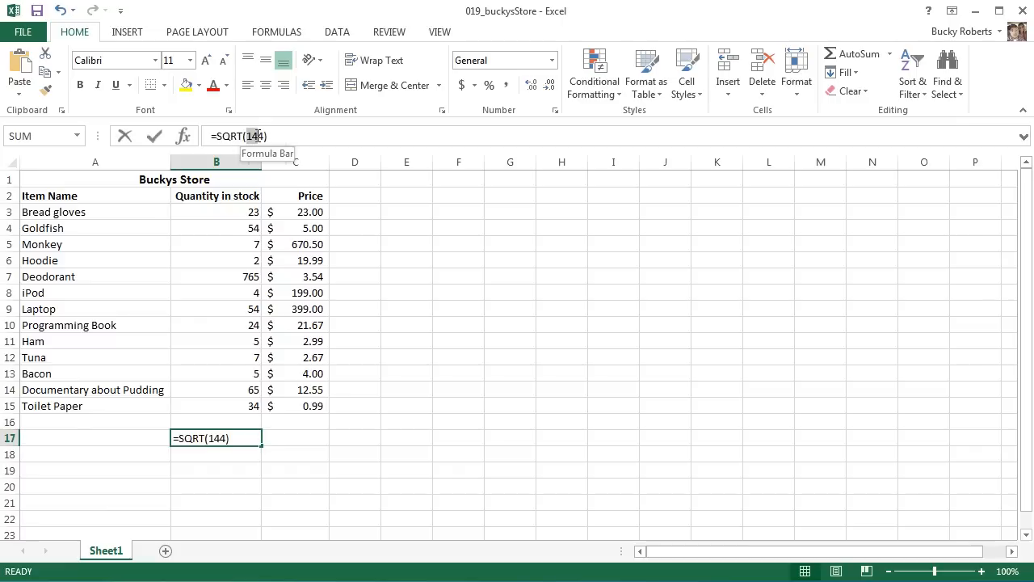
pyautogui.press('BackSpace')
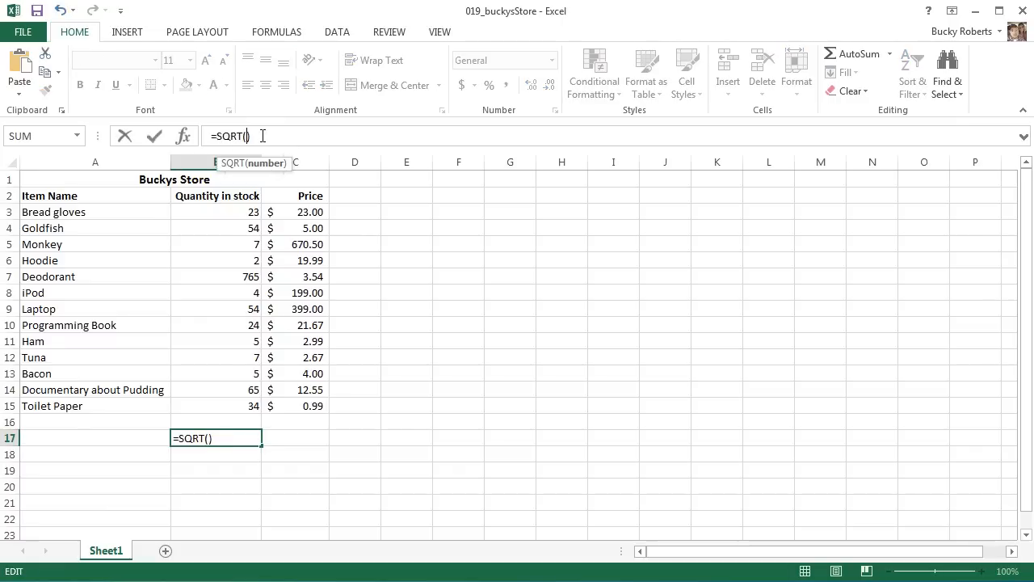
pyautogui.click(229, 316)
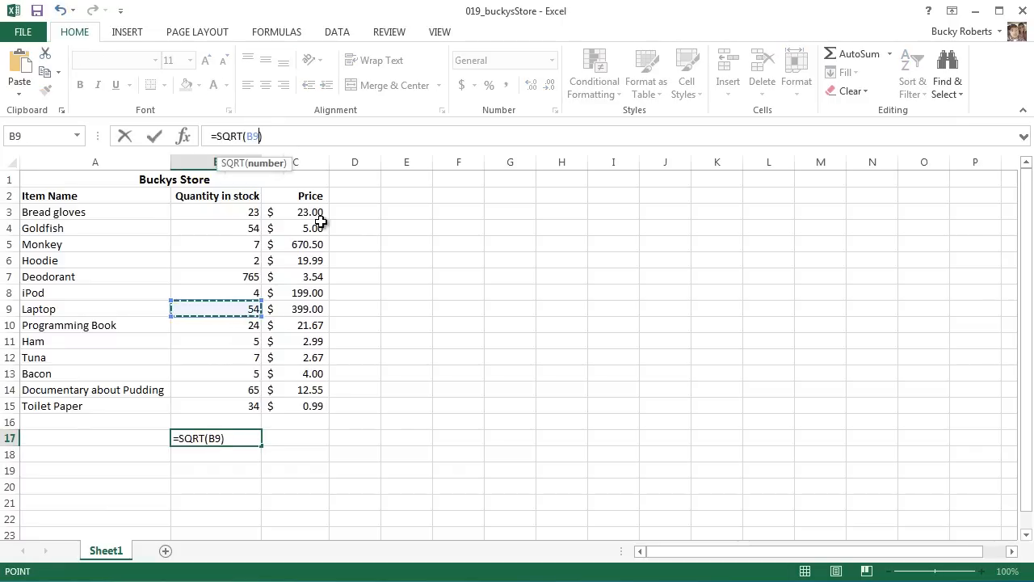
pyautogui.press('Return')
# Step: Try the whole quantity range B3:B15 as the argument of the SQRT formula in B17
pyautogui.click(235, 436)
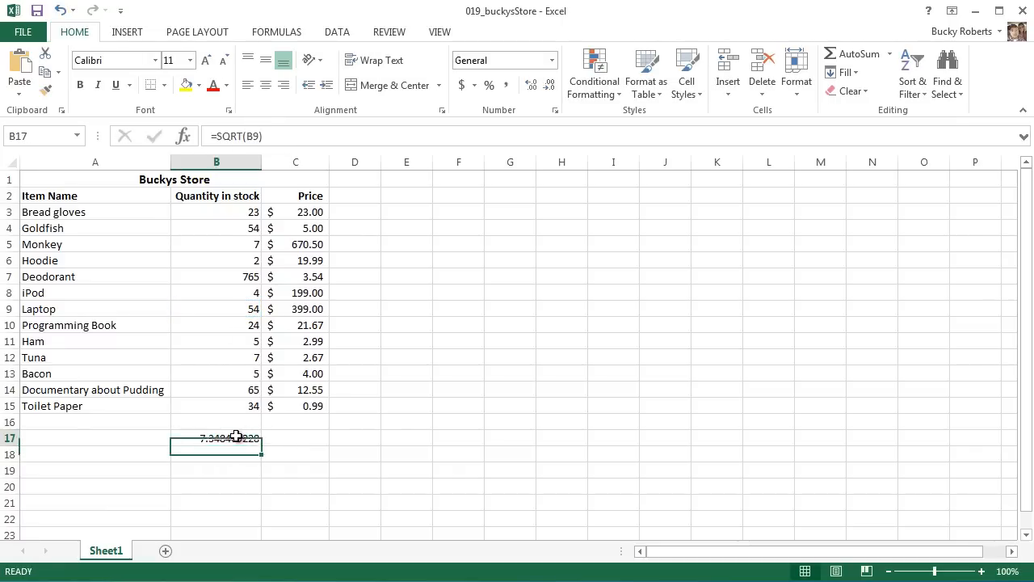
pyautogui.moveTo(259, 136); pyautogui.dragTo(245, 136)
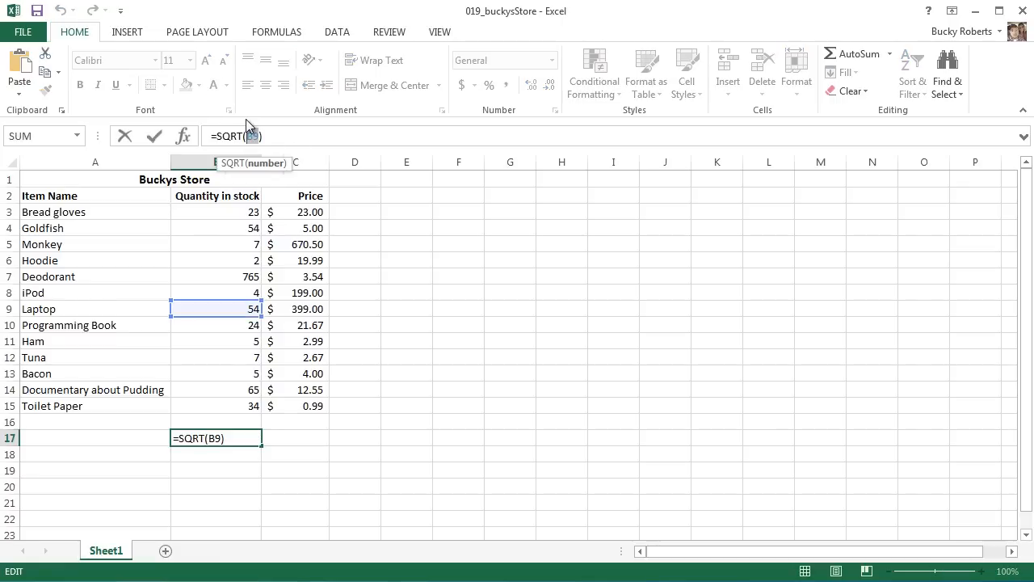
pyautogui.press('BackSpace')
pyautogui.moveTo(250, 220); pyautogui.dragTo(257, 406)
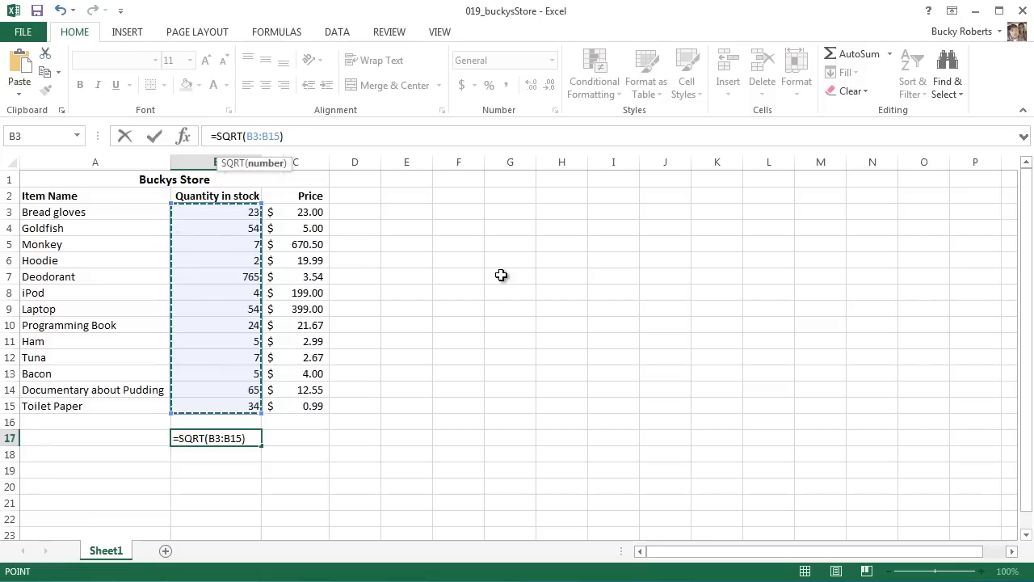
pyautogui.press('Return')
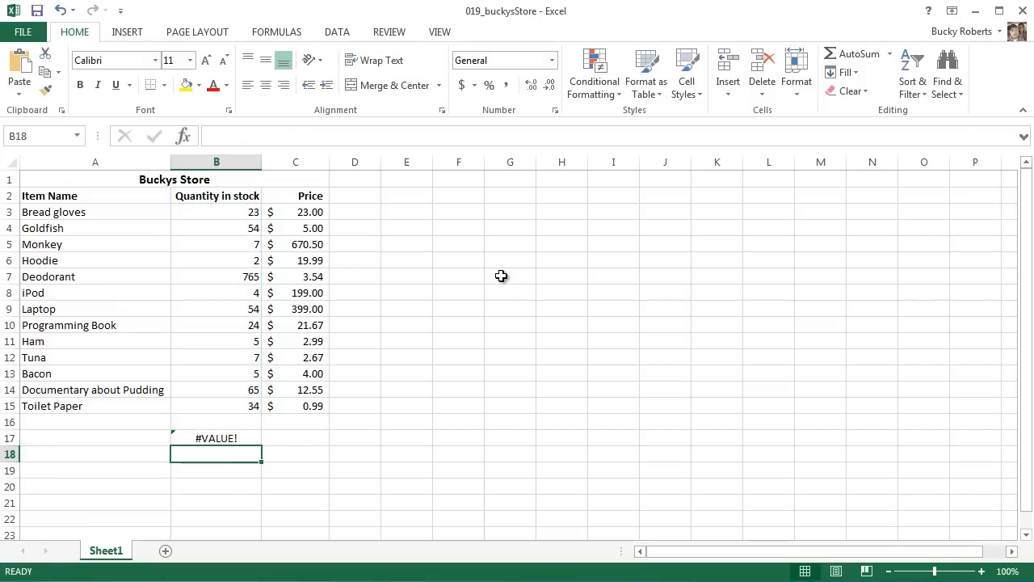
# Step: Delete the entire SQRT formula from cell B17
pyautogui.click(225, 446)
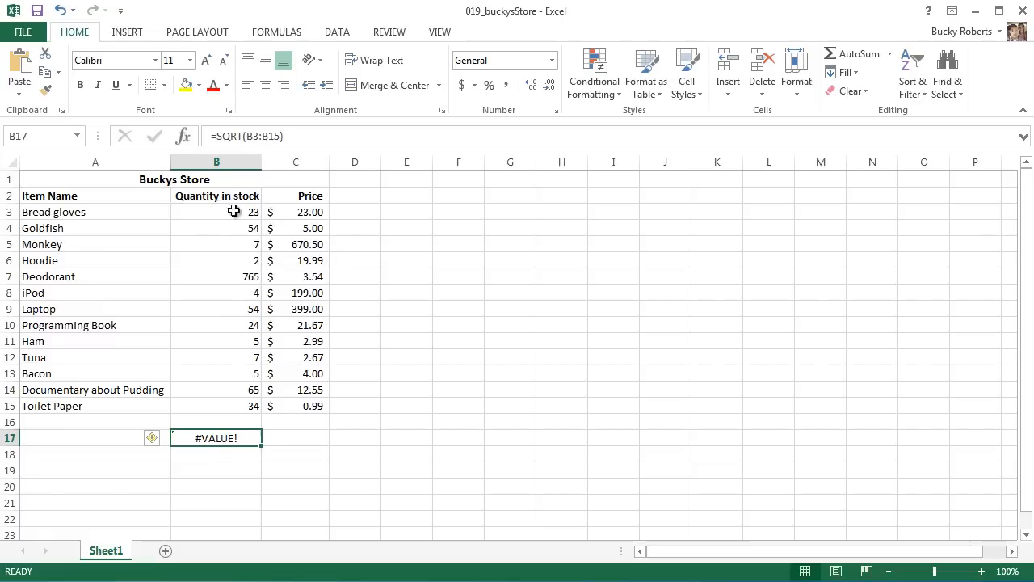
pyautogui.click(253, 136)
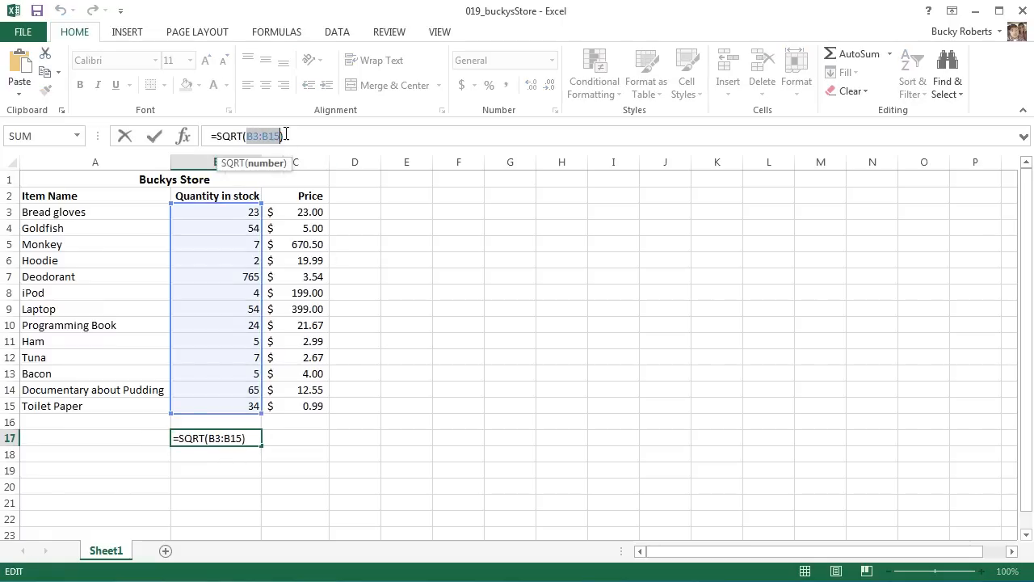
pyautogui.moveTo(285, 136); pyautogui.dragTo(210, 135)
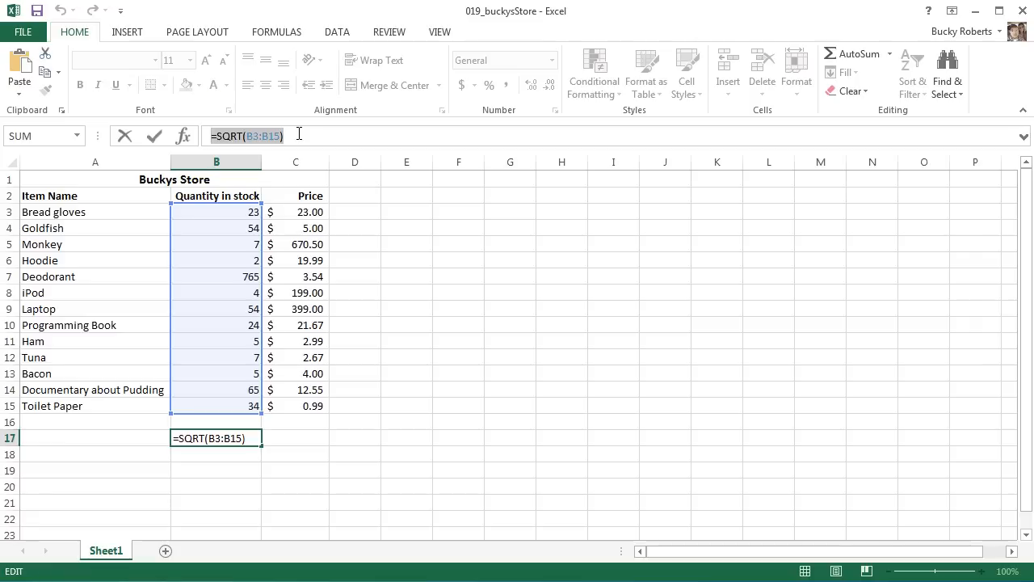
pyautogui.press('BackSpace')
pyautogui.click(239, 423)
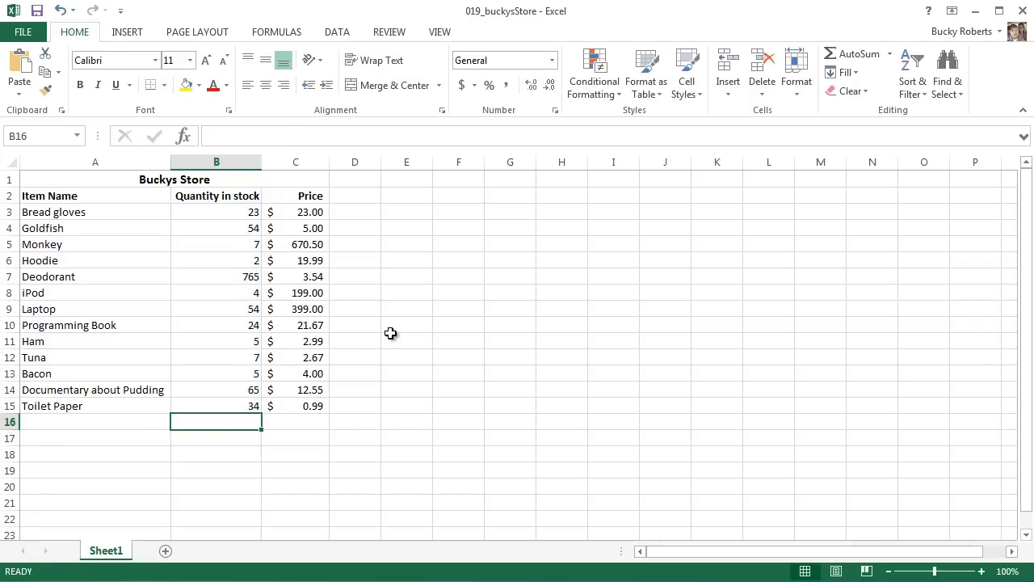
pyautogui.click(286, 139)
pyautogui.write('=SQRT(')
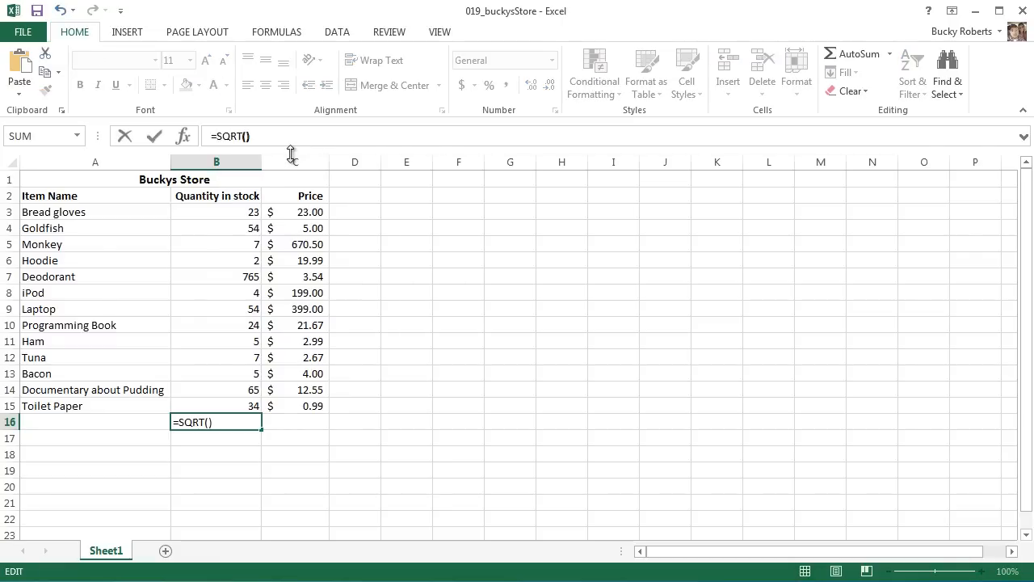
pyautogui.click(246, 138)
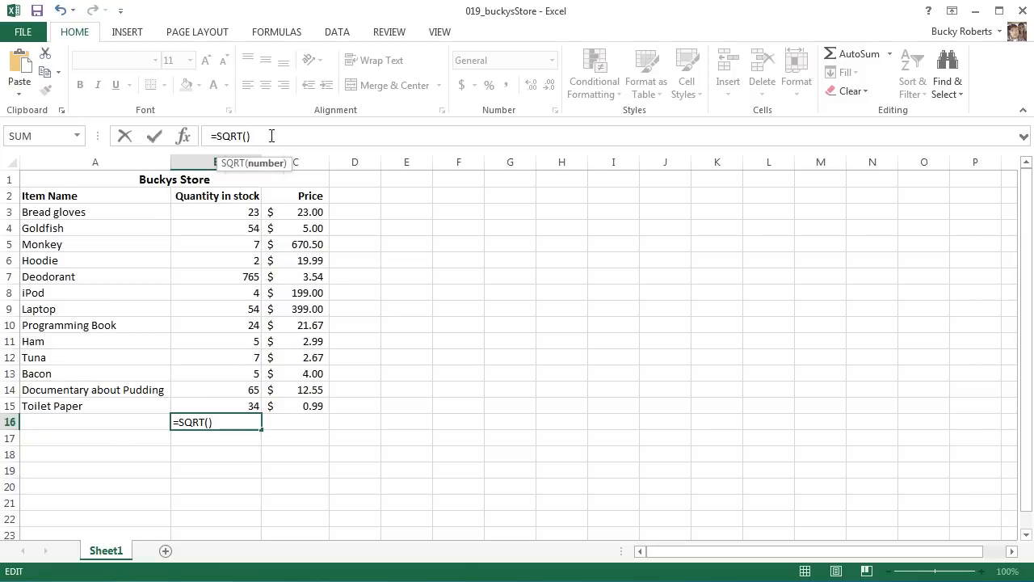
pyautogui.moveTo(272, 136); pyautogui.dragTo(189, 164)
pyautogui.press('Escape')
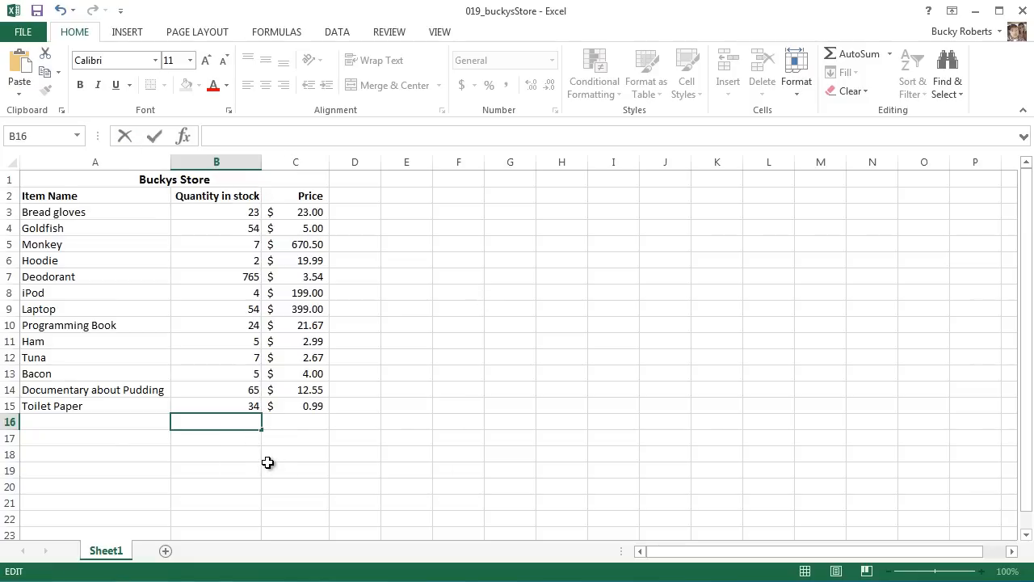
# Step: Browse the Text category of Insert Function for cell B17, view the descriptions of CHAR and CLEAN, and close it without inserting anything
pyautogui.click(241, 436)
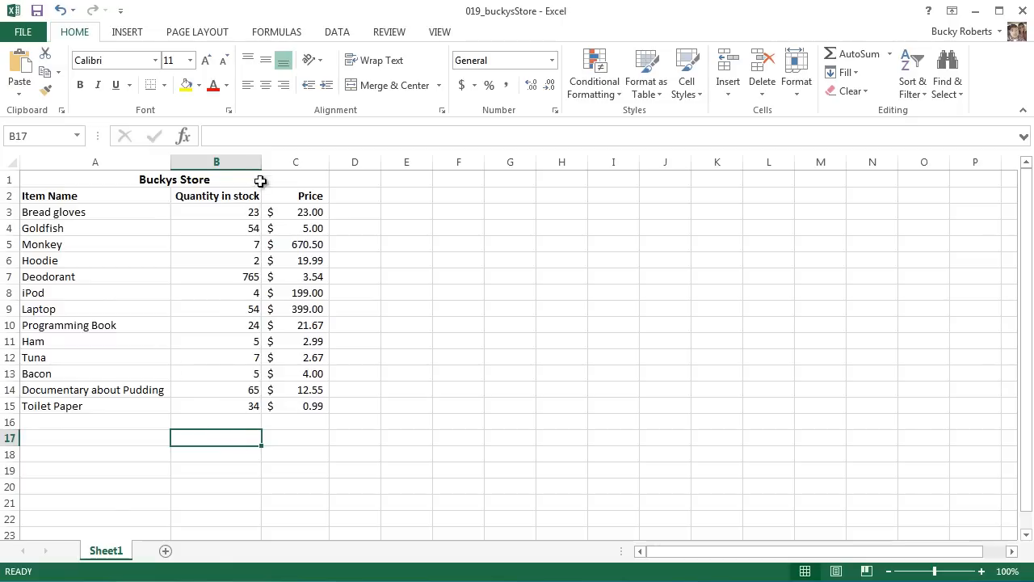
pyautogui.click(191, 143)
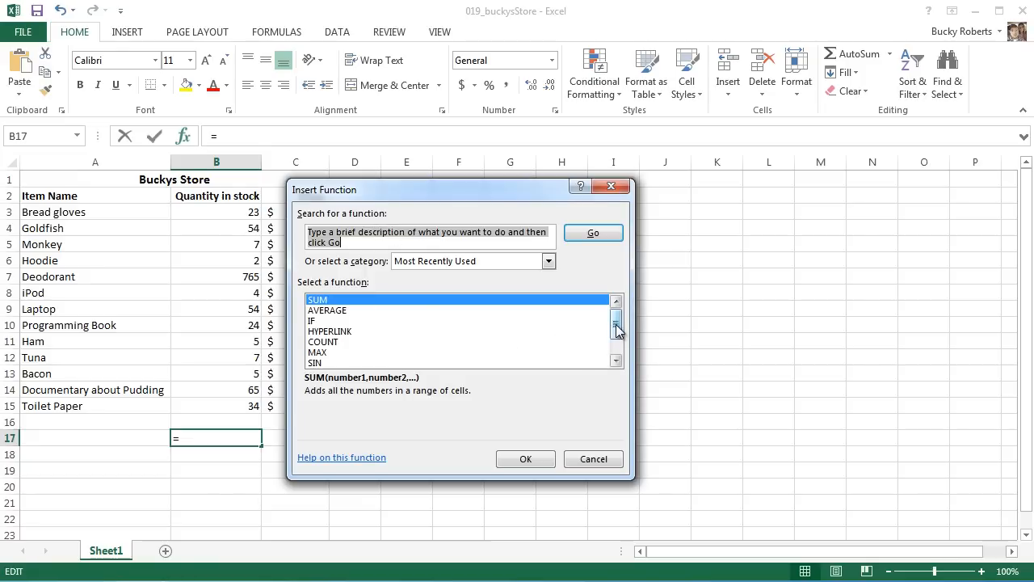
pyautogui.moveTo(616, 327); pyautogui.dragTo(617, 339)
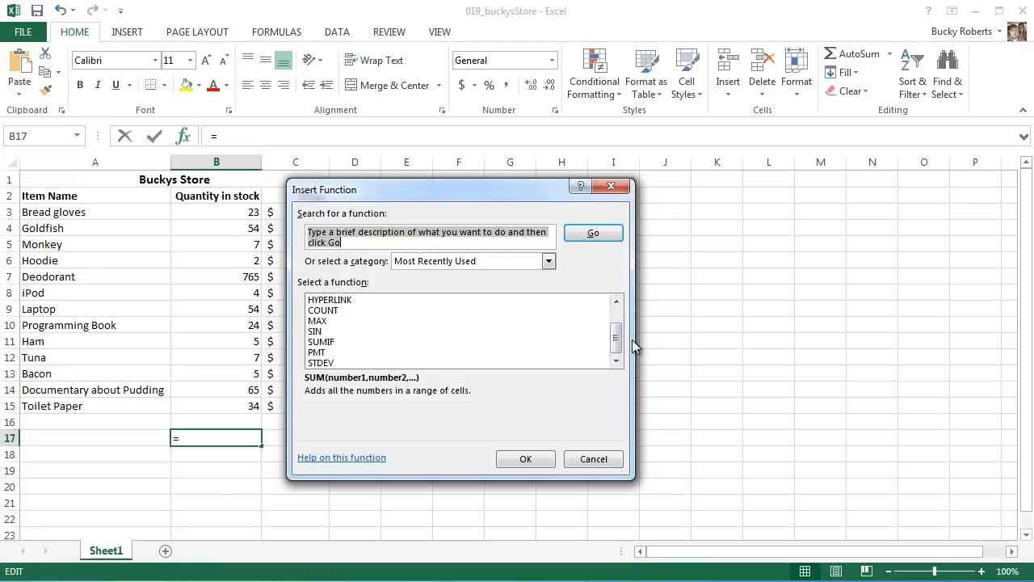
pyautogui.click(548, 261)
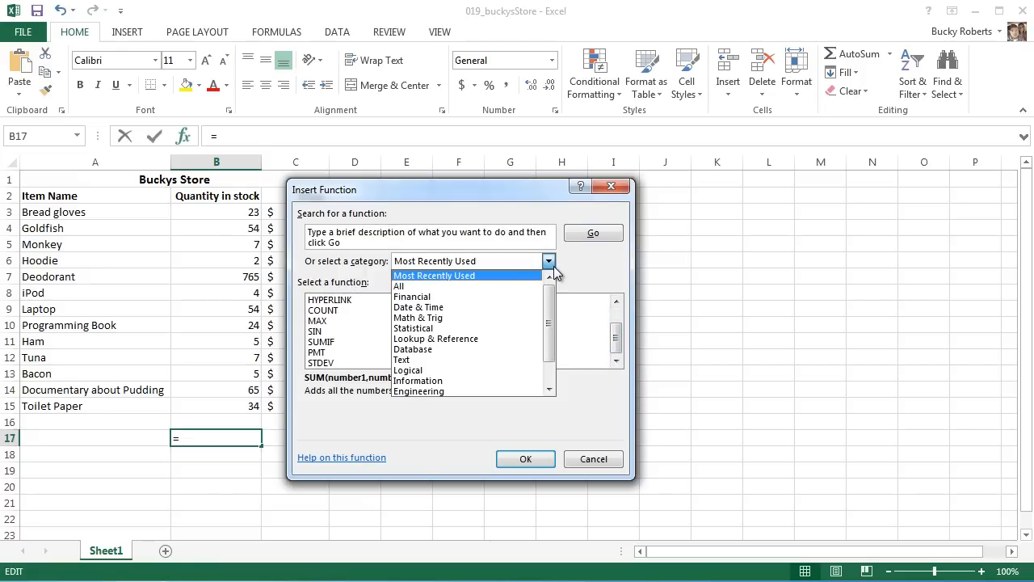
pyautogui.click(450, 359)
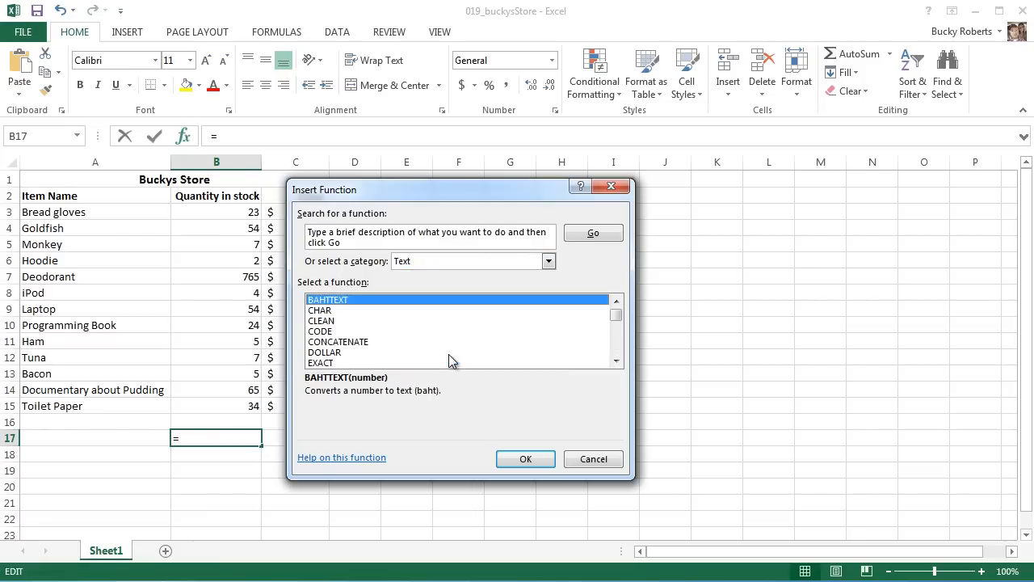
pyautogui.click(331, 311)
pyautogui.click(335, 322)
pyautogui.click(610, 186)
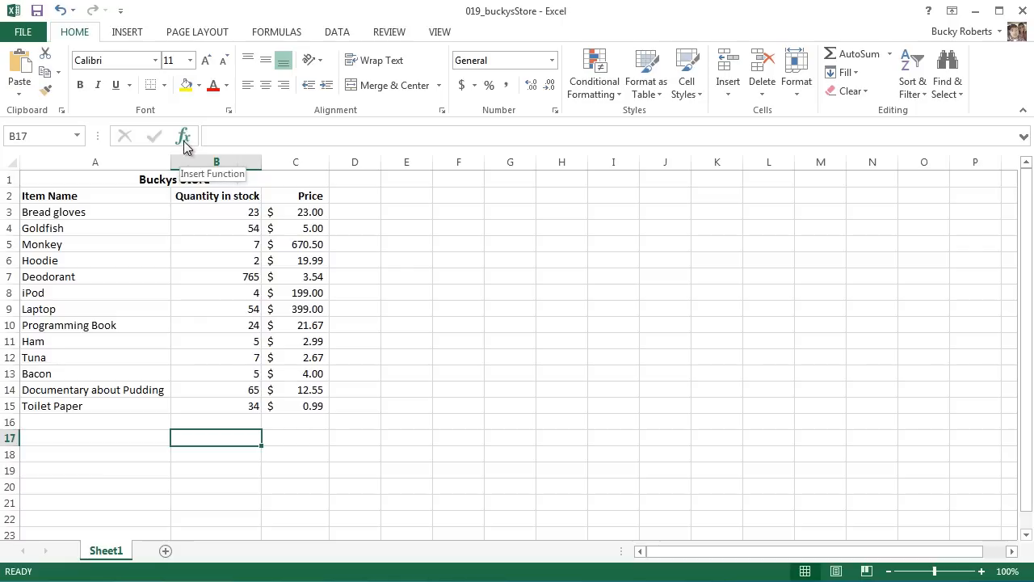
# Step: Bring up Insert Function for B17 from the formula commands and again from the worksheet, dismissing it each time without inserting a function
pyautogui.click(275, 34)
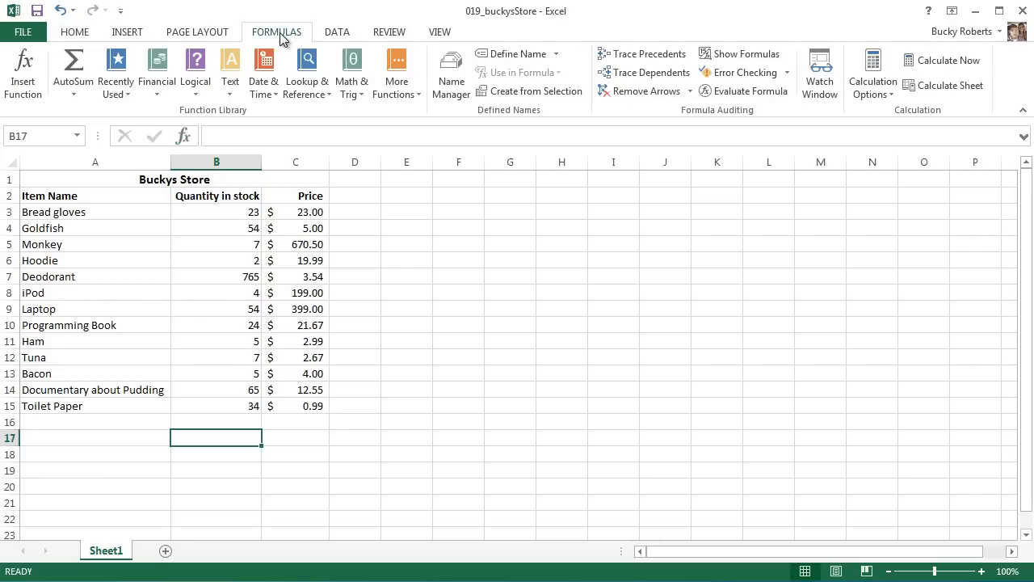
pyautogui.click(28, 80)
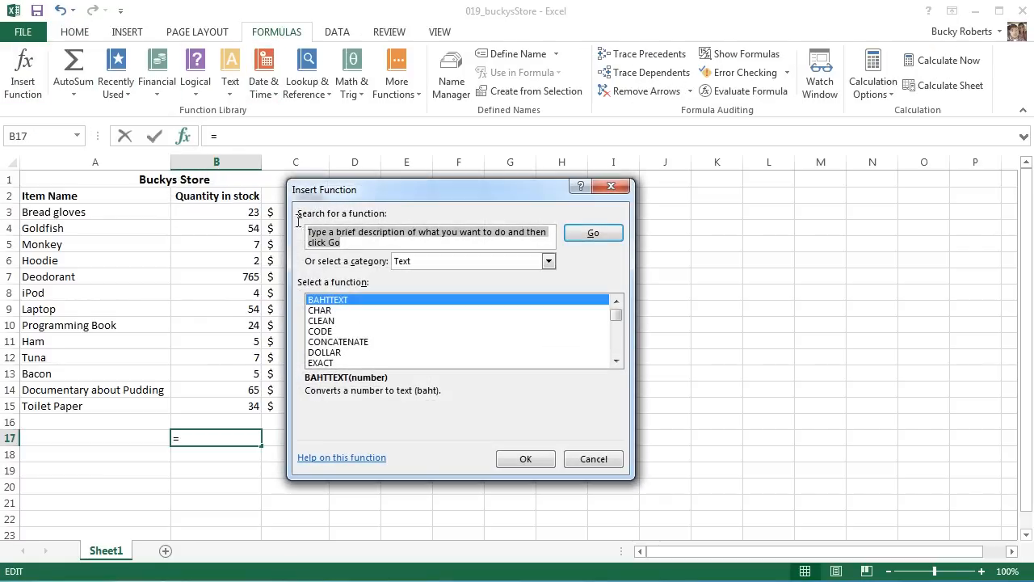
pyautogui.click(613, 188)
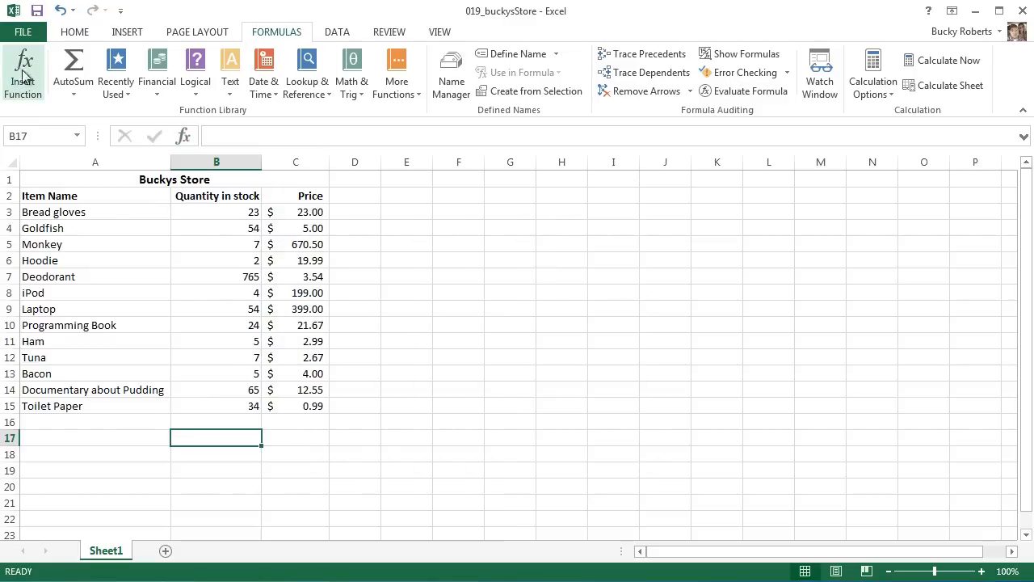
pyautogui.click(75, 34)
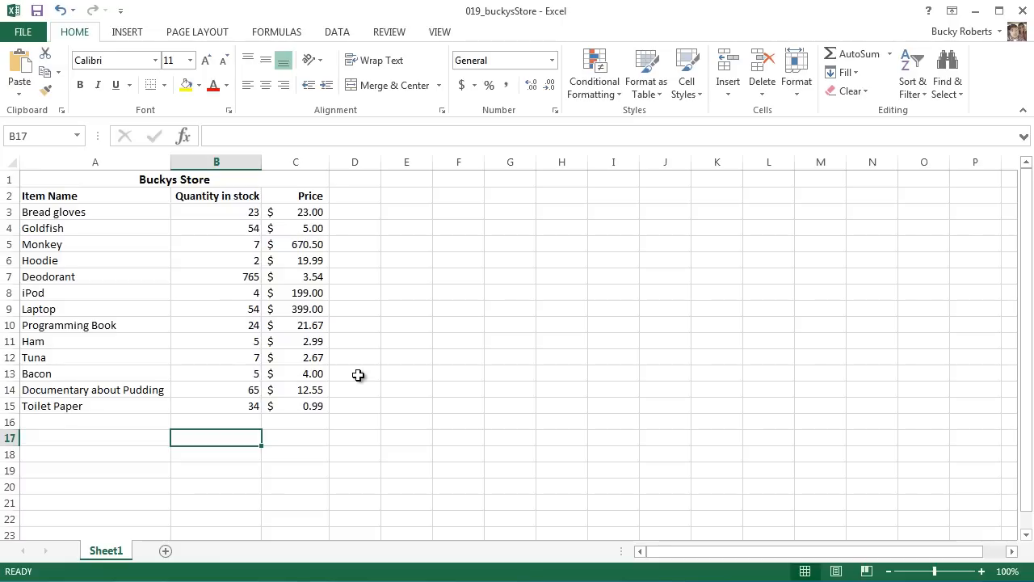
pyautogui.hotkey('shift', 'F3')
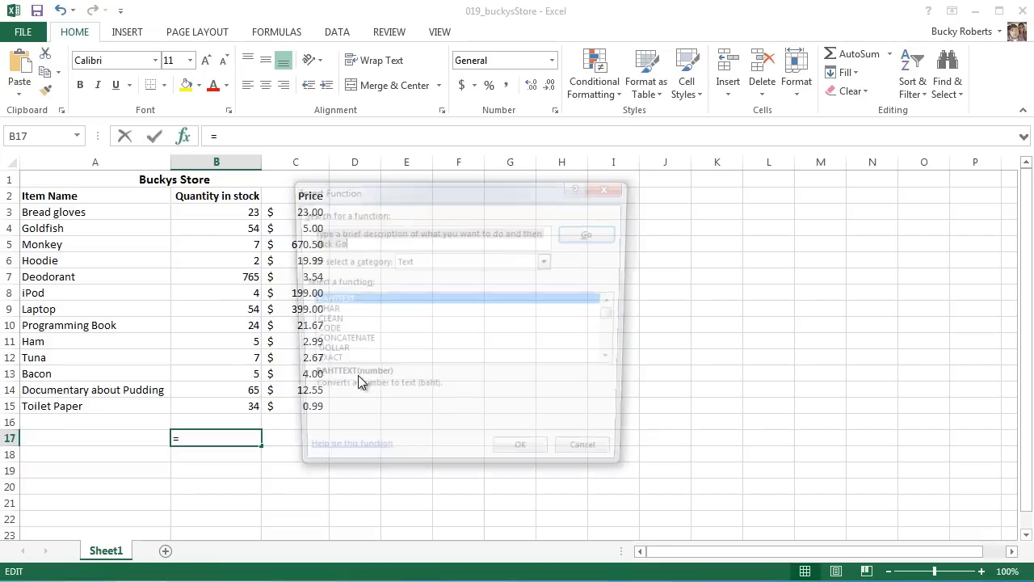
pyautogui.click(611, 187)
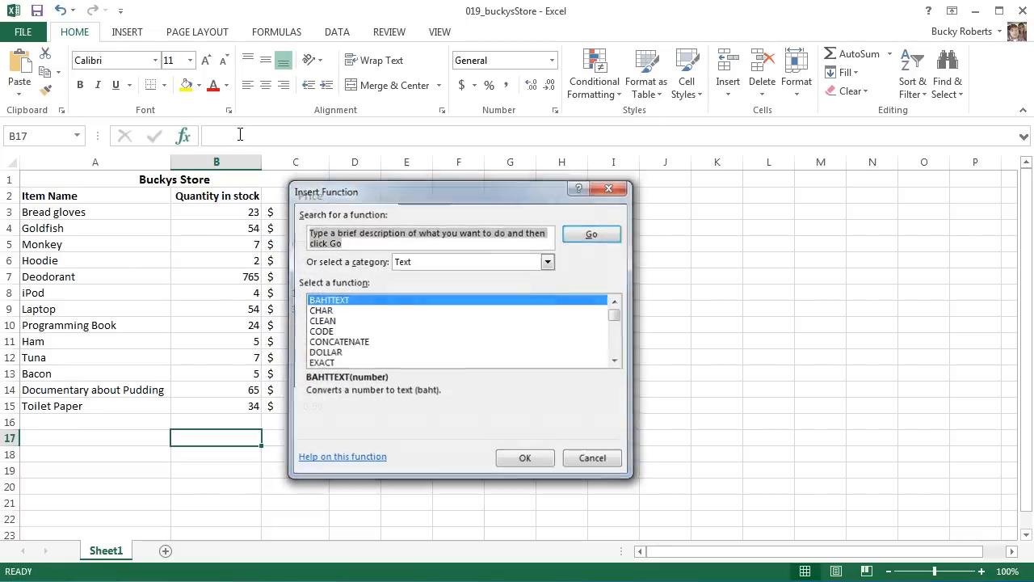
pyautogui.click(126, 34)
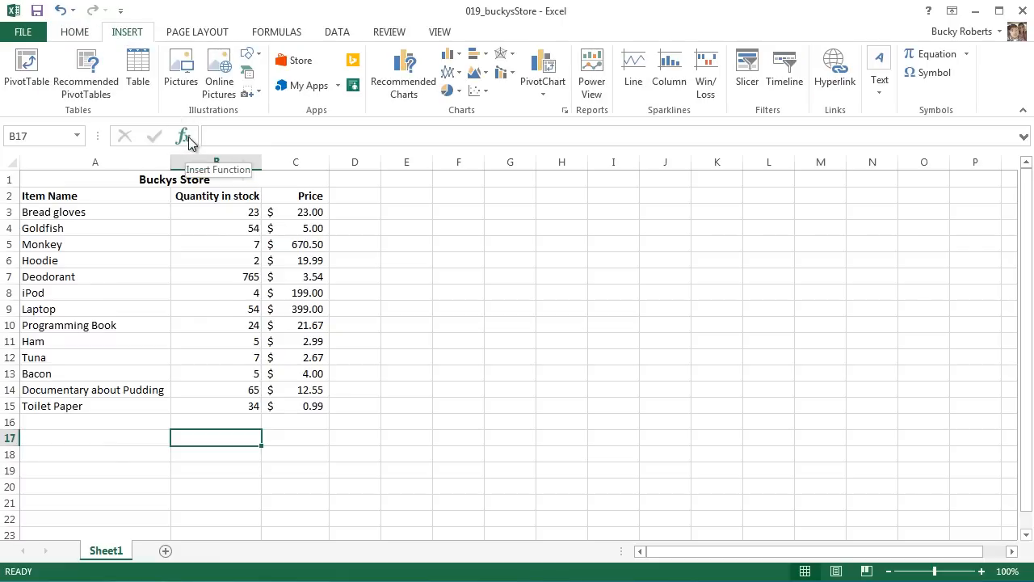
# Step: Browse the All category of Insert Function for B17, view the descriptions of ACOSH and ABS, and close it without inserting anything
pyautogui.click(276, 32)
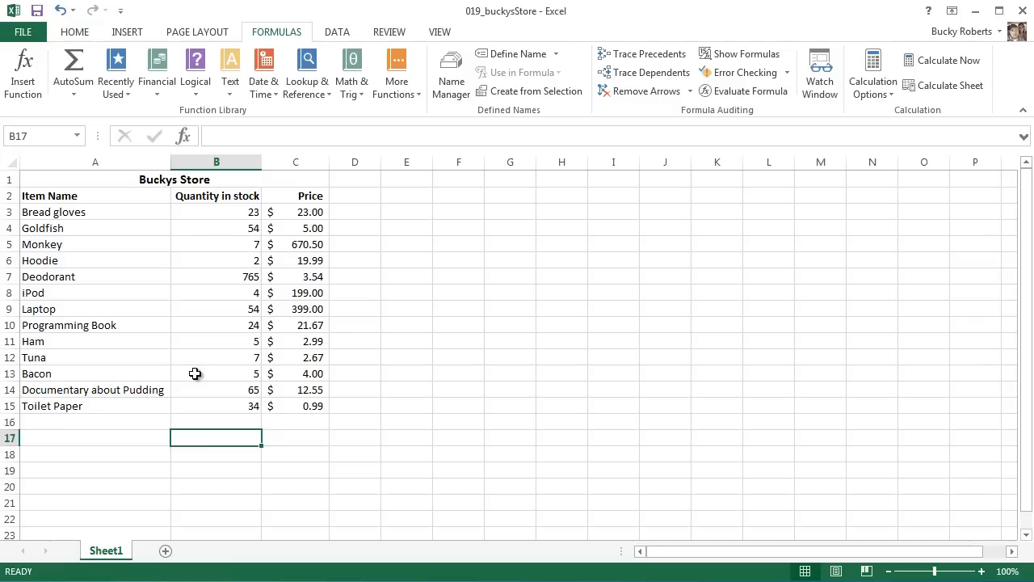
pyautogui.hotkey('shift', 'F3')
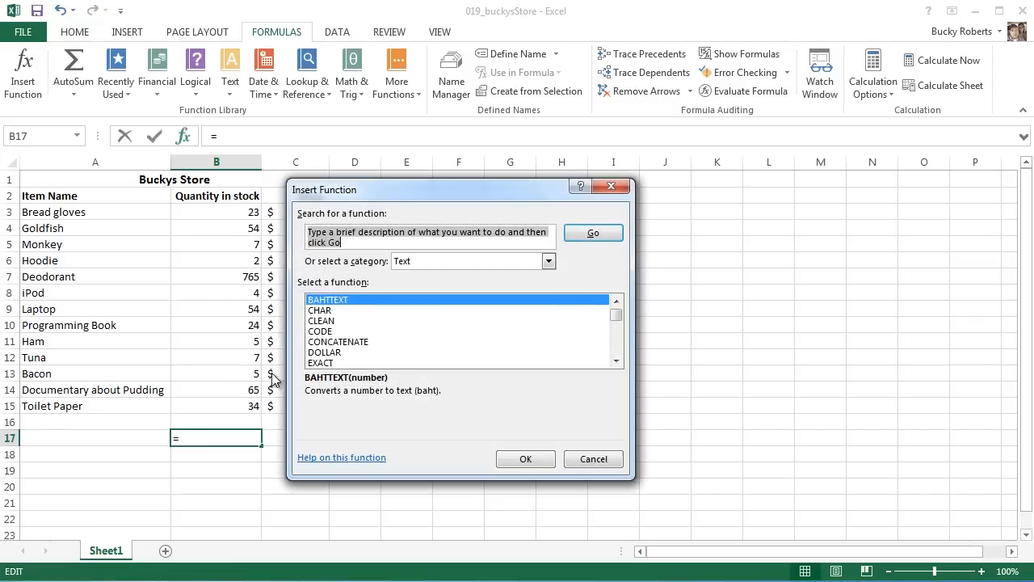
pyautogui.click(523, 261)
pyautogui.click(527, 284)
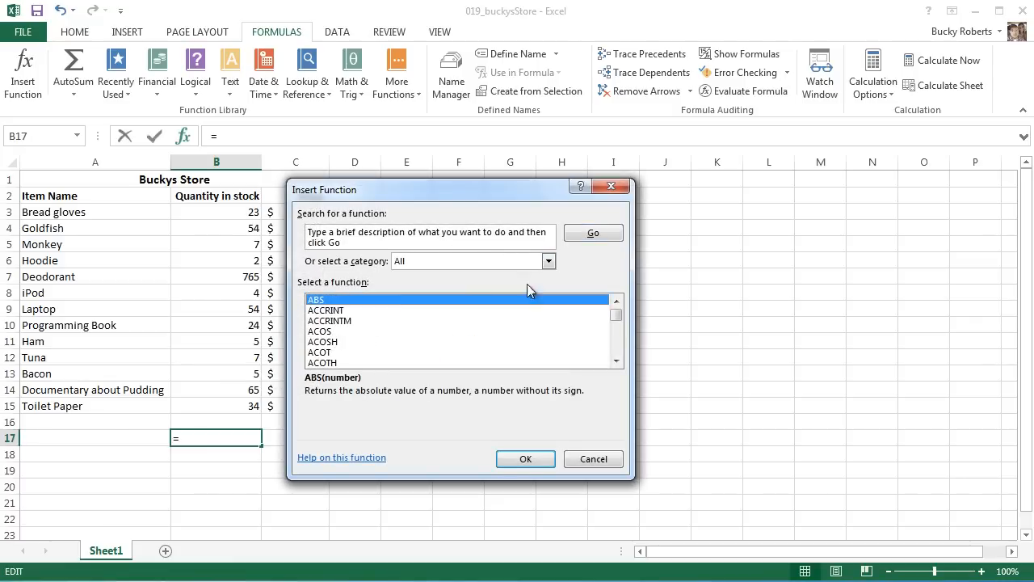
pyautogui.moveTo(618, 315)
pyautogui.mouseDown()
pyautogui.moveTo(620, 349)
pyautogui.moveTo(618, 314)
pyautogui.mouseUp()
pyautogui.click(339, 342)
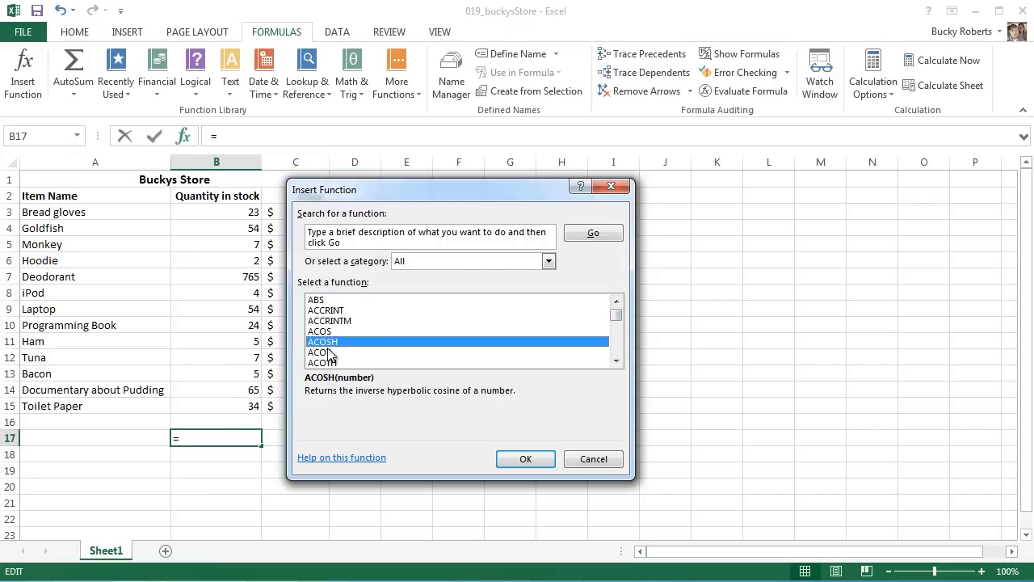
pyautogui.click(319, 300)
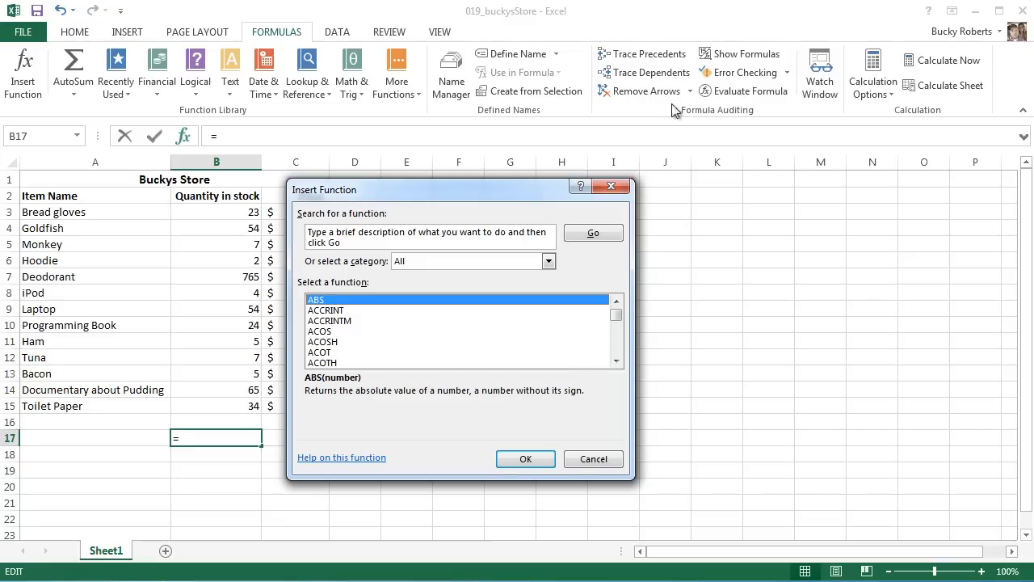
pyautogui.click(612, 186)
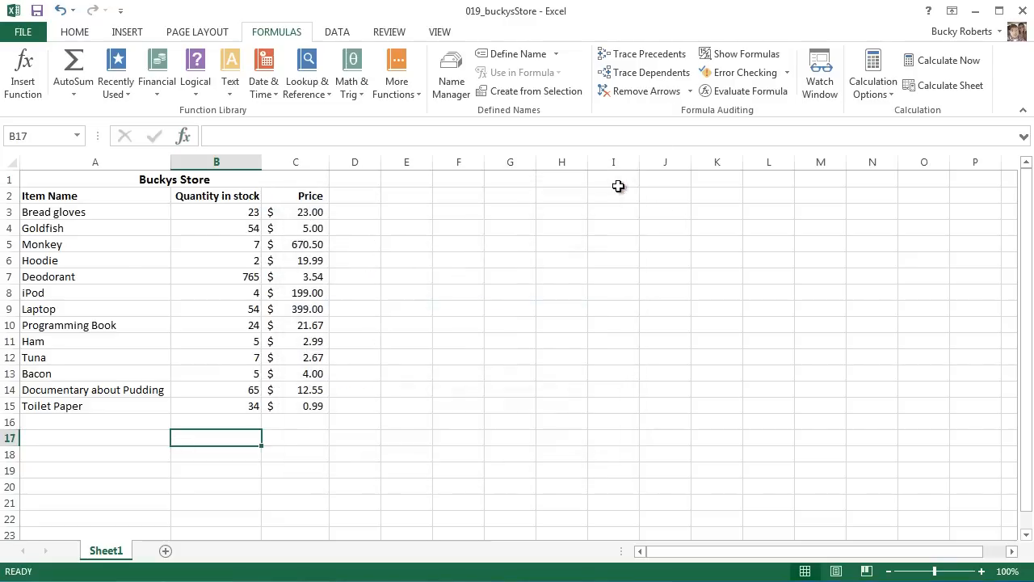
# Step: Add the heading Total Value in D2, beside Price, and autofit column D to it
pyautogui.click(234, 433)
pyautogui.click(356, 200)
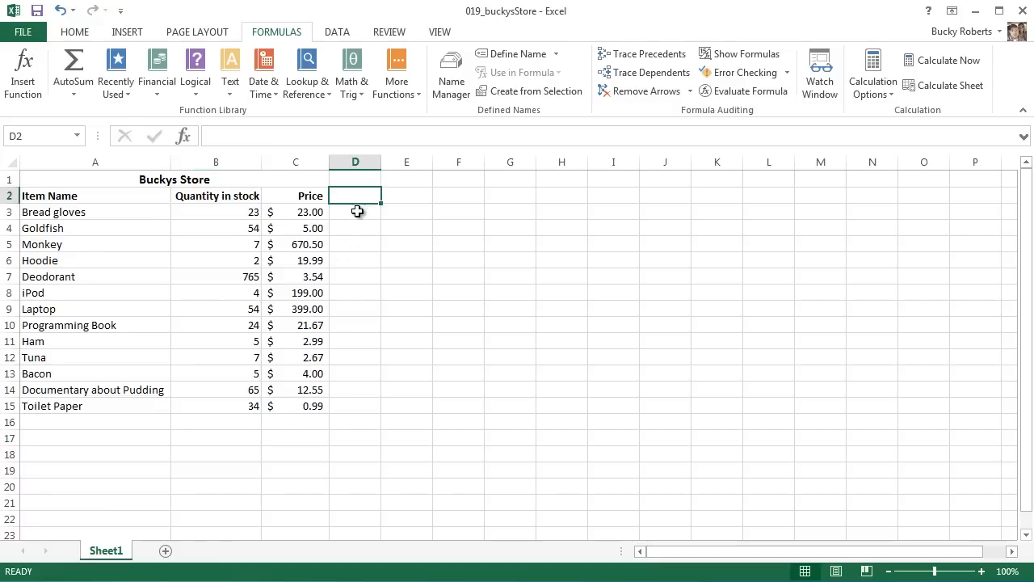
pyautogui.click(357, 211)
pyautogui.click(364, 195)
pyautogui.click(227, 200)
pyautogui.click(300, 196)
pyautogui.click(360, 196)
pyautogui.write('T')
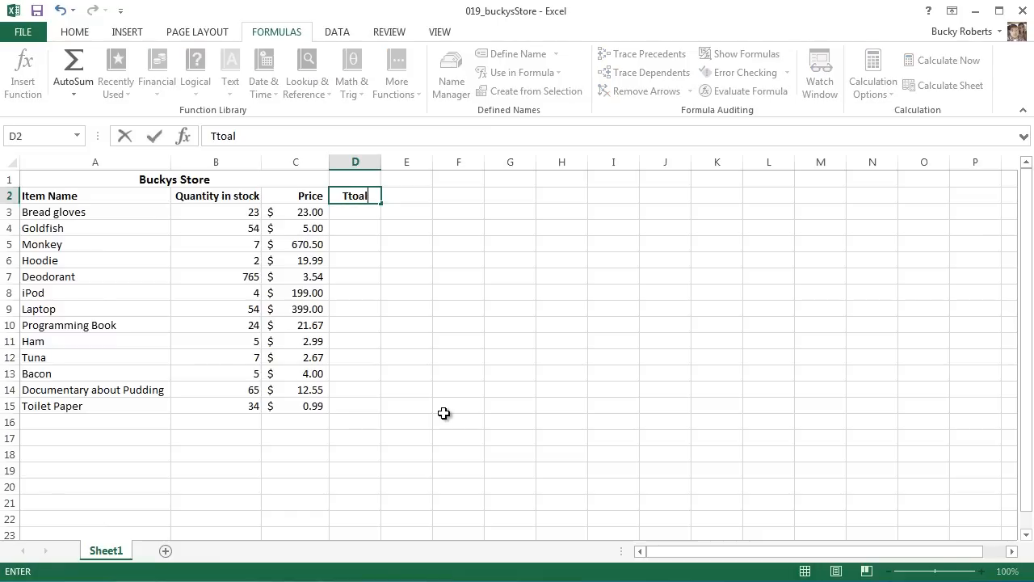
pyautogui.write('otal Value')
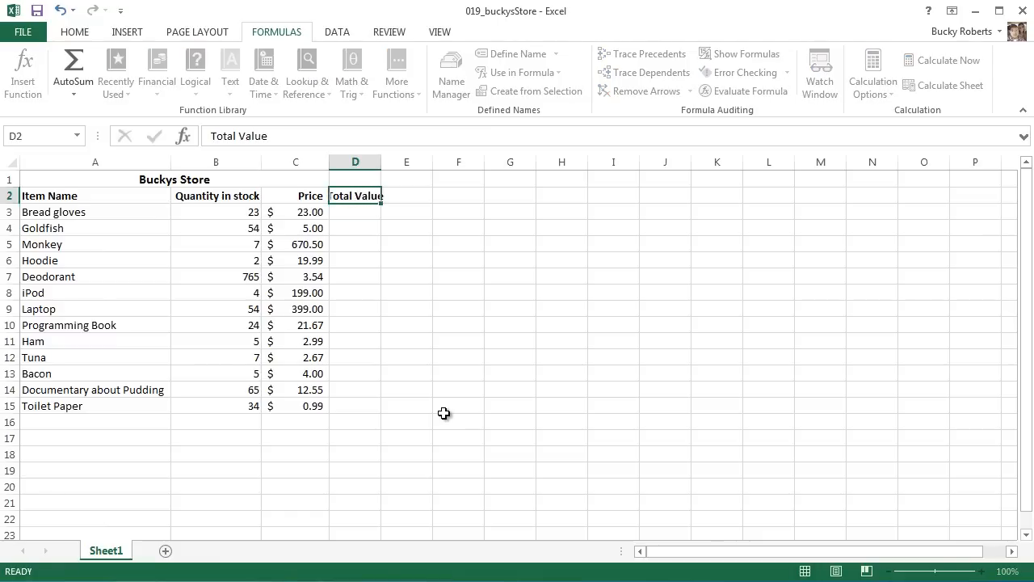
pyautogui.press('Return')
pyautogui.doubleClick(379, 165)
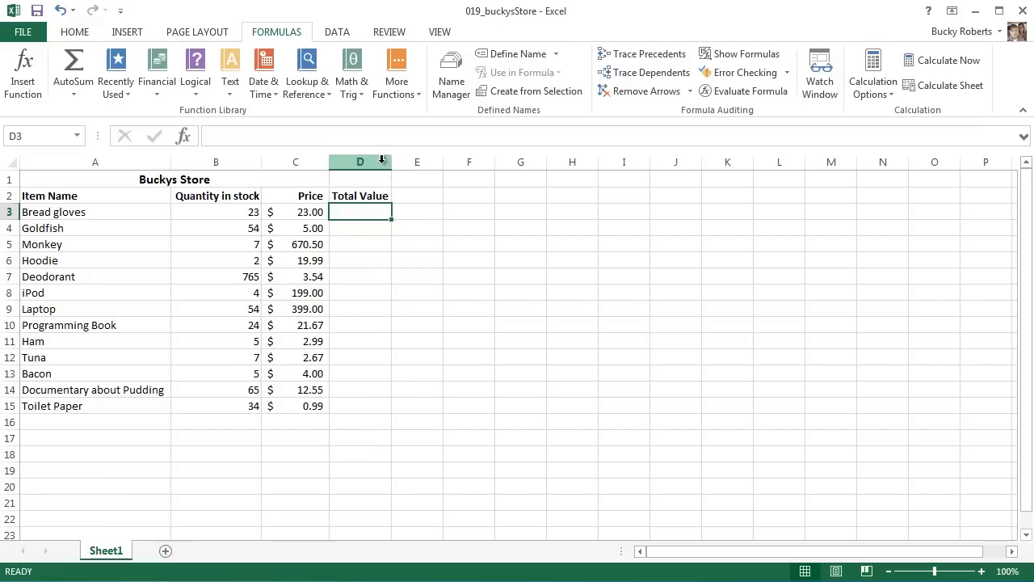
# Step: Examine the empty Total Value cells D3:D15 and the item names, quantities and prices they depend on, especially the Bread gloves row
pyautogui.click(375, 295)
pyautogui.moveTo(362, 215); pyautogui.dragTo(360, 405)
pyautogui.click(367, 211)
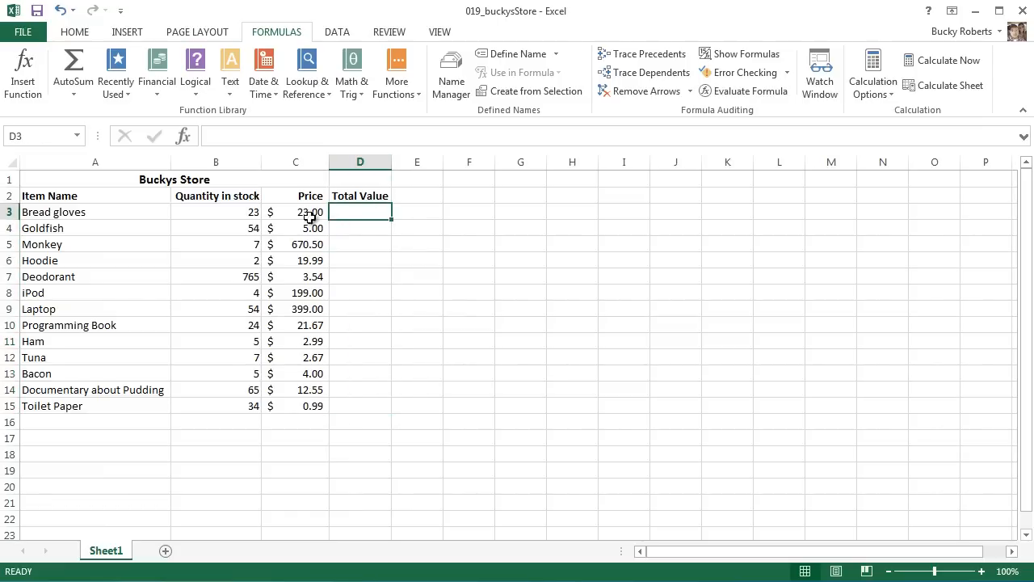
pyautogui.click(218, 217)
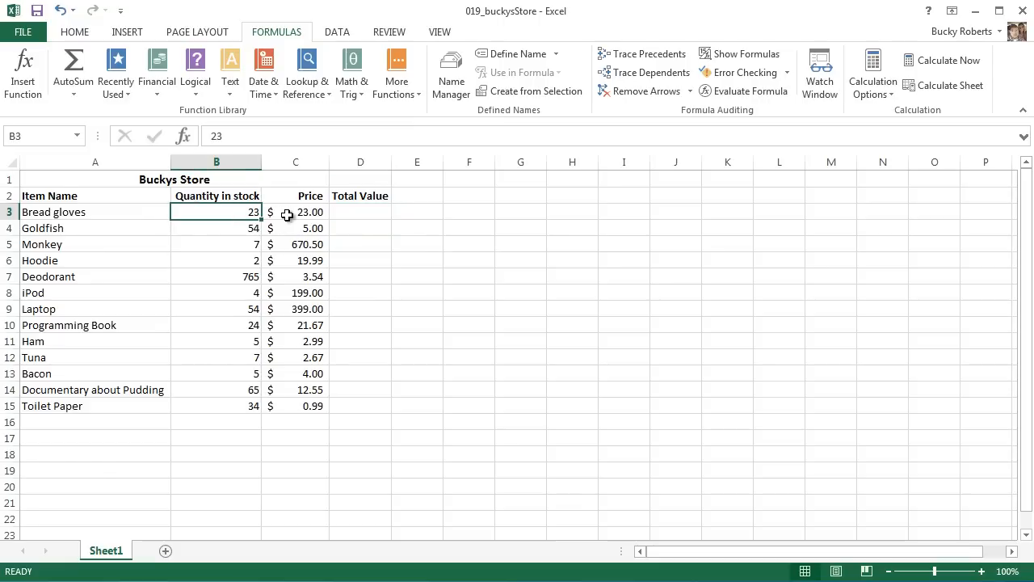
pyautogui.click(287, 214)
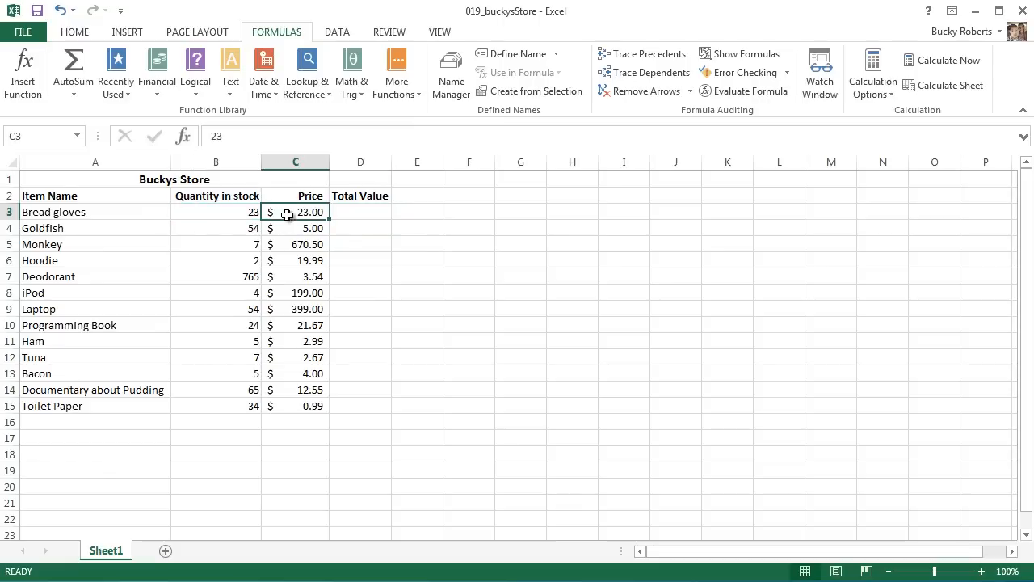
pyautogui.click(215, 255)
pyautogui.click(232, 209)
pyautogui.click(72, 214)
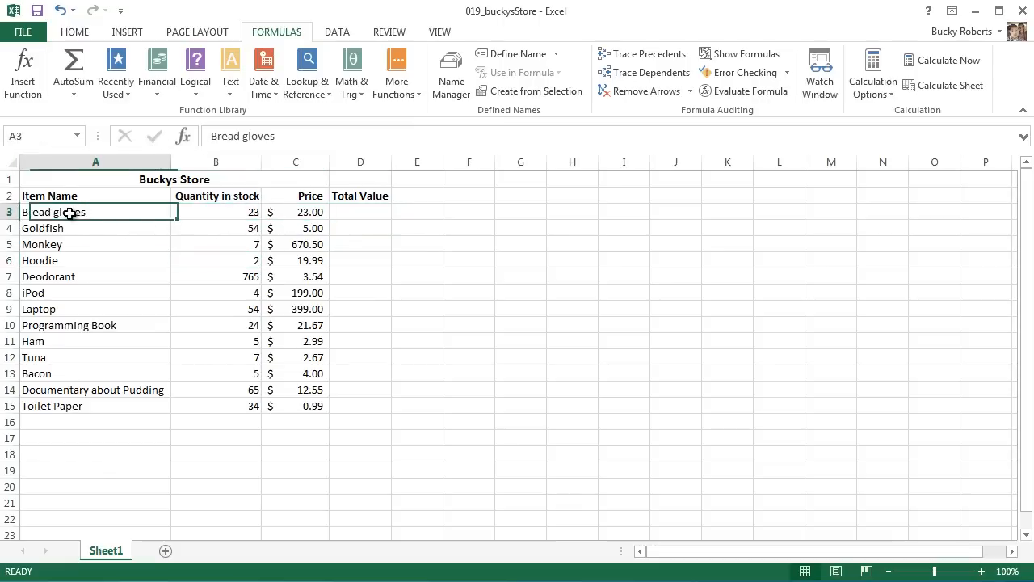
pyautogui.click(83, 183)
pyautogui.moveTo(94, 195); pyautogui.dragTo(250, 404)
pyautogui.moveTo(53, 217); pyautogui.dragTo(71, 404)
pyautogui.click(247, 210)
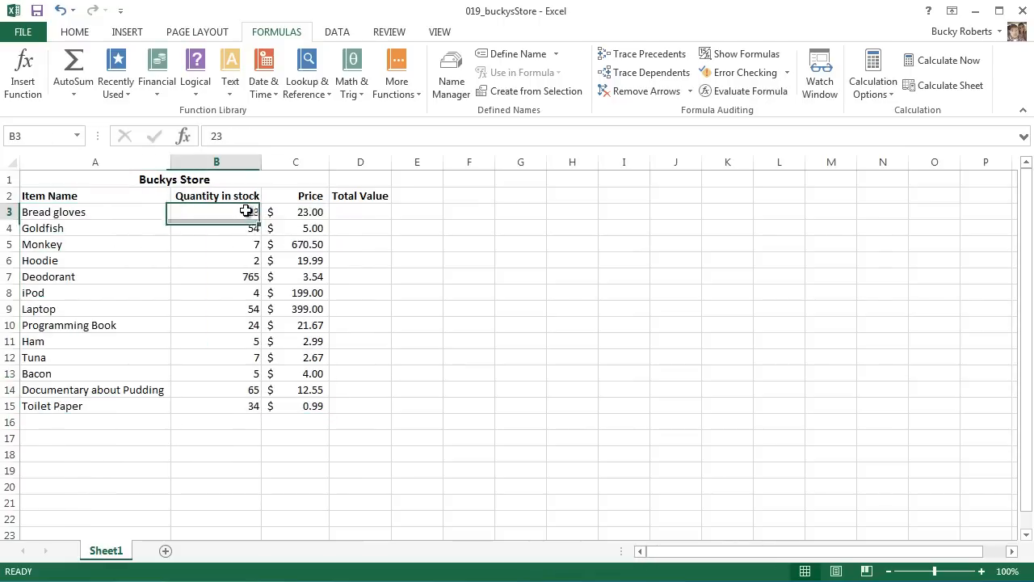
pyautogui.click(248, 229)
pyautogui.click(247, 213)
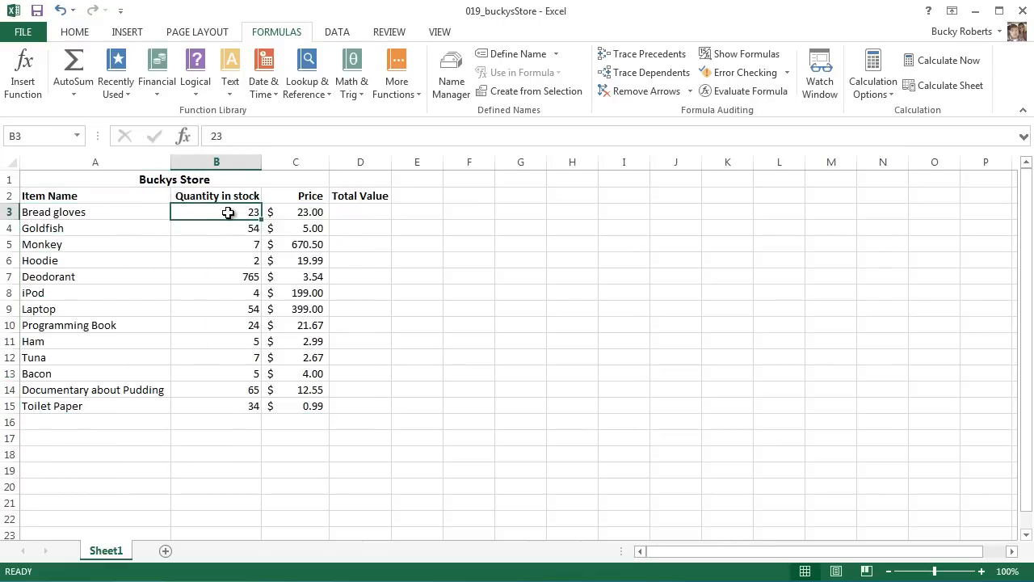
pyautogui.click(301, 212)
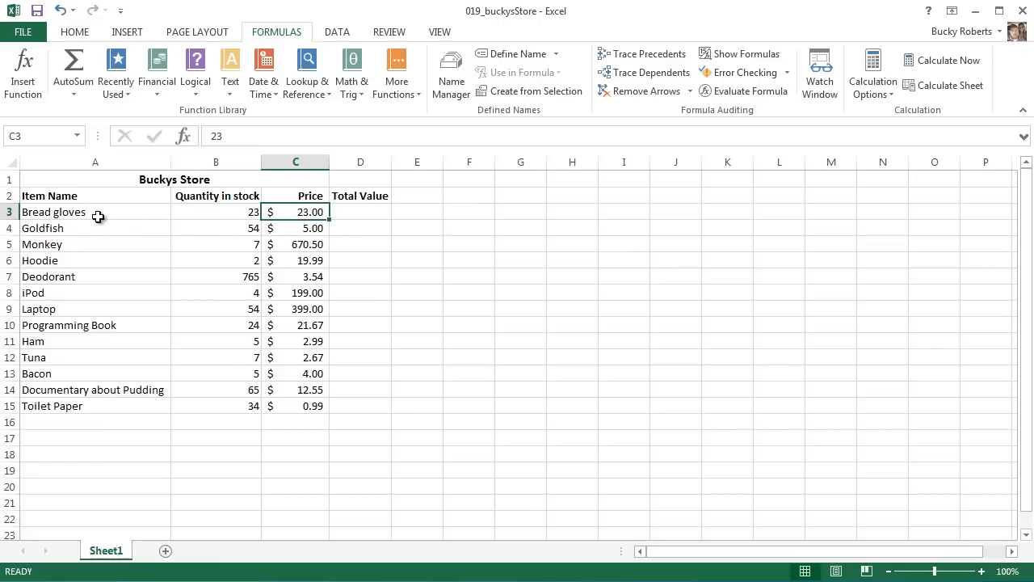
pyautogui.click(214, 219)
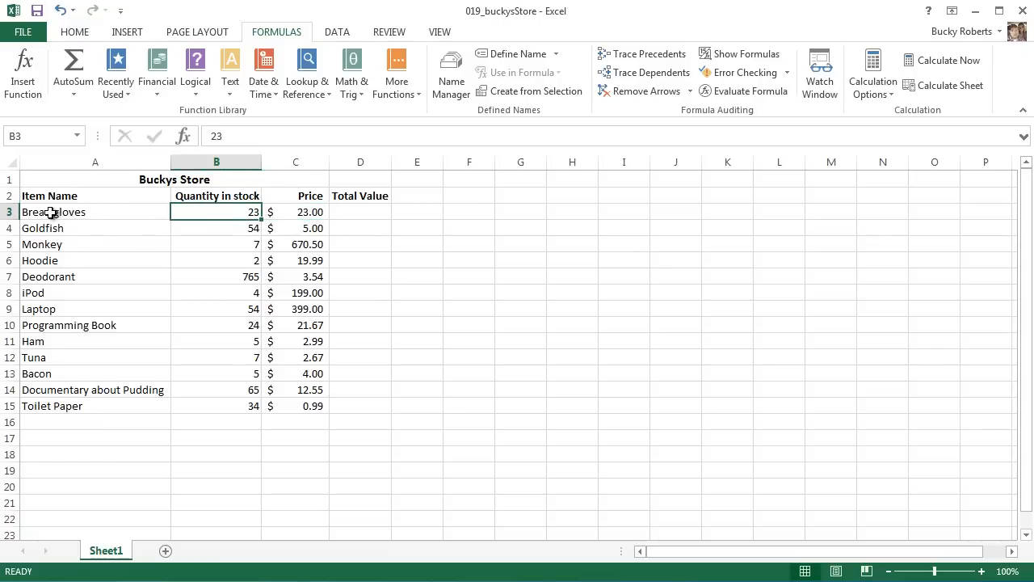
pyautogui.click(305, 213)
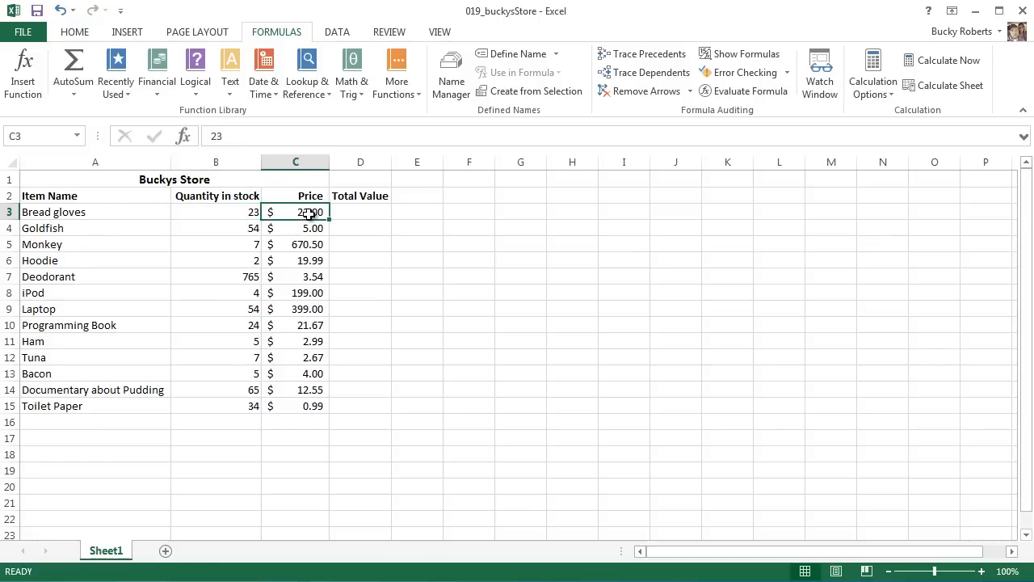
# Step: Calculate the Bread gloves total value in D3 by multiplying quantity by price with =B3*C3, and check the stored formula
pyautogui.click(360, 211)
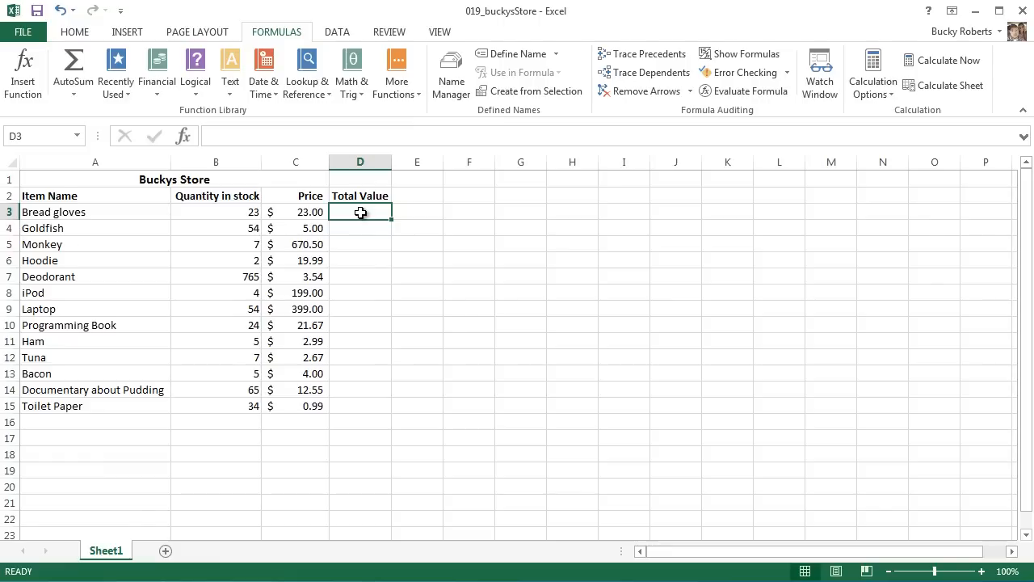
pyautogui.write('=')
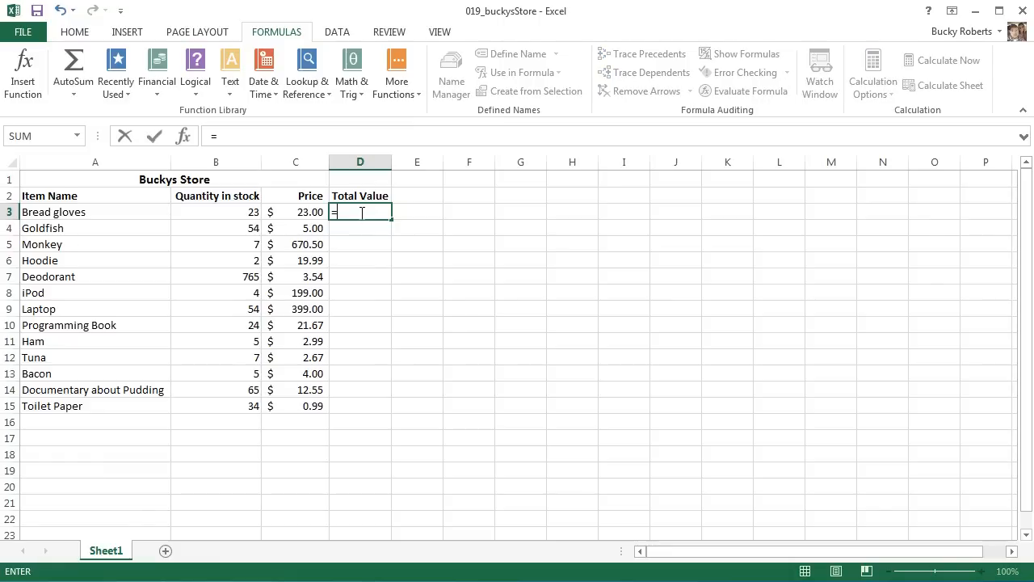
pyautogui.click(235, 213)
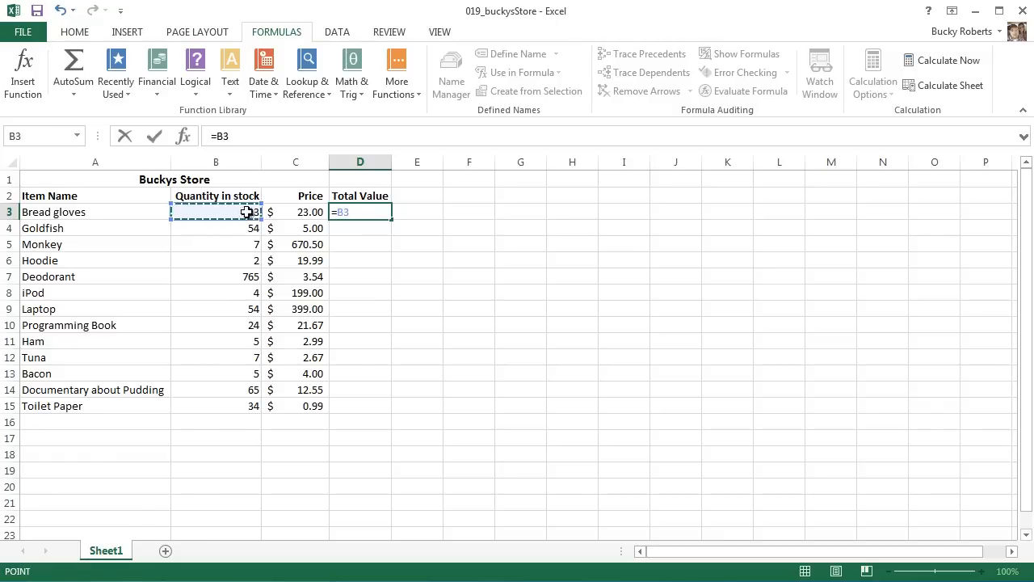
pyautogui.write('*')
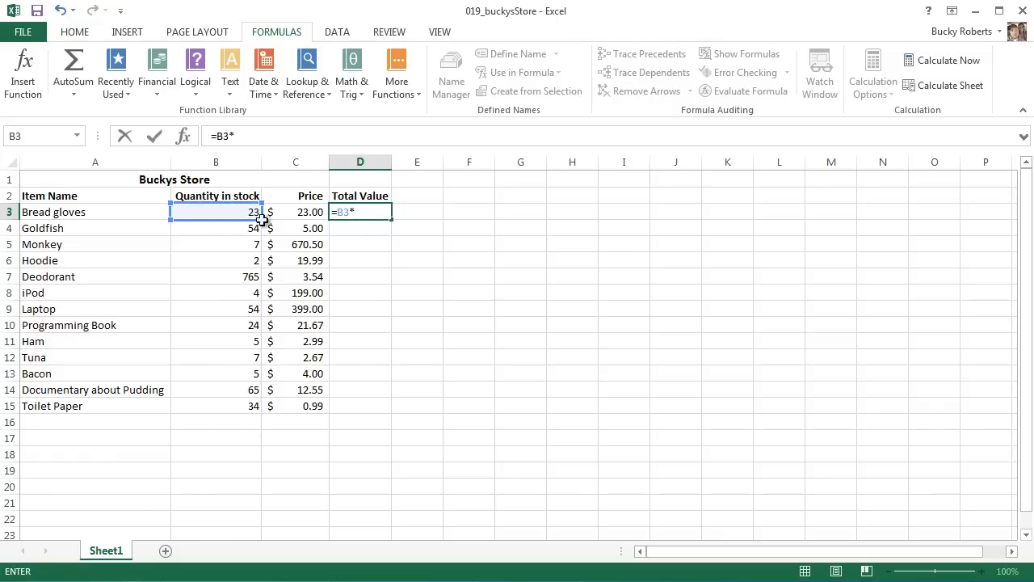
pyautogui.click(307, 212)
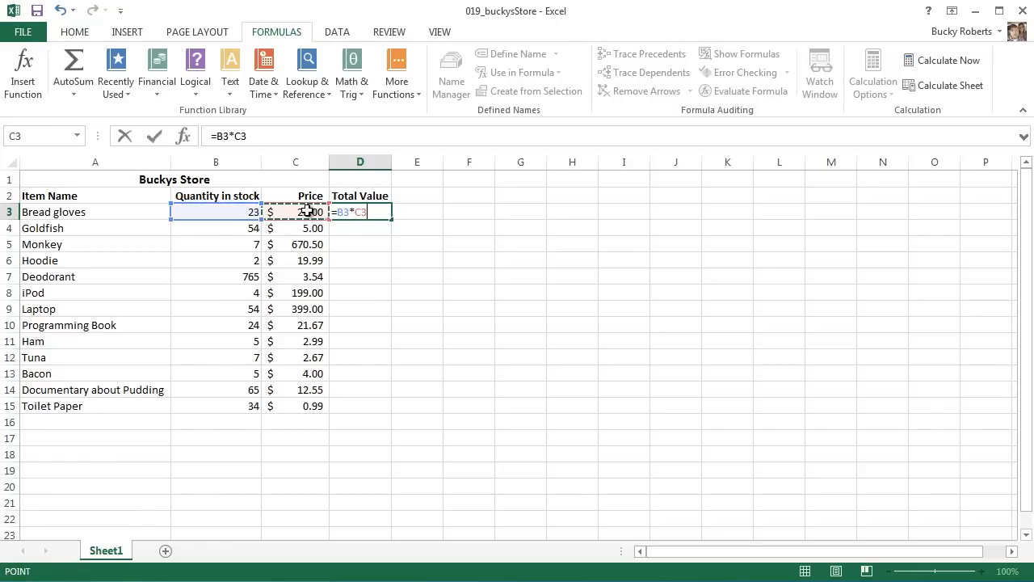
pyautogui.press('Return')
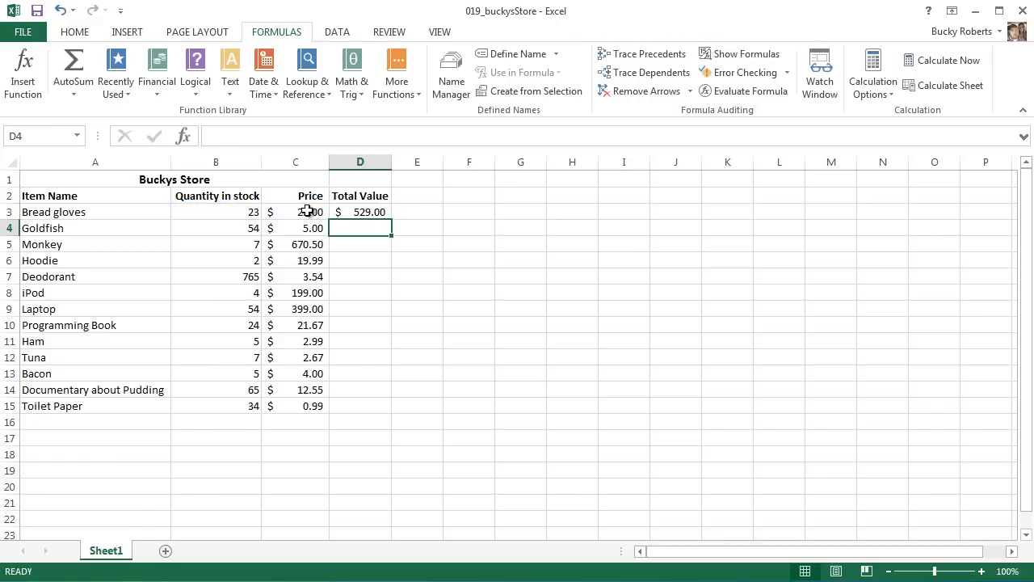
pyautogui.click(382, 212)
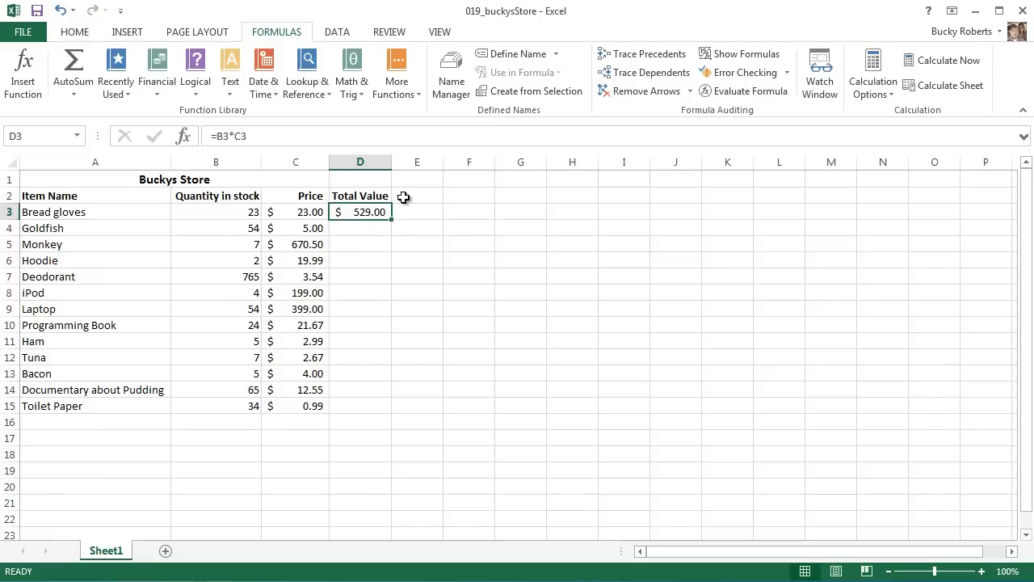
# Step: Try calculating the Goldfish total value in D4 with its own formula =B4*C4, and clear the cell again
pyautogui.click(377, 231)
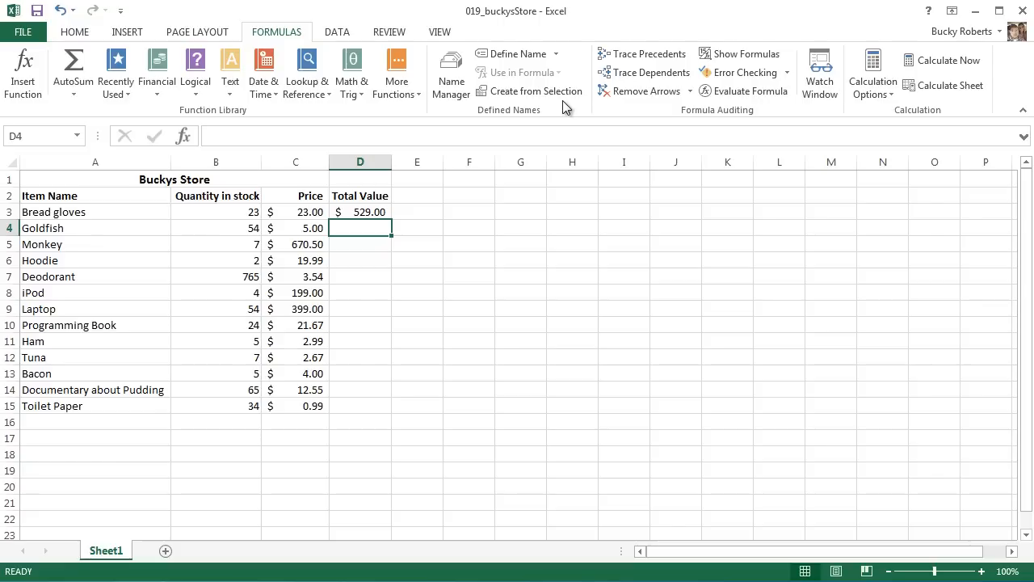
pyautogui.write('=')
pyautogui.click(248, 228)
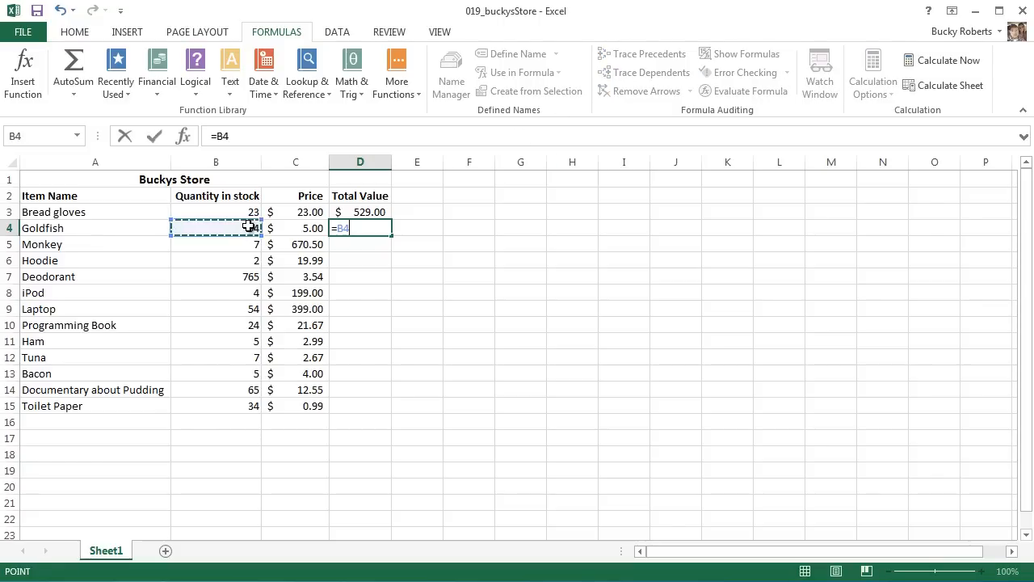
pyautogui.write('*')
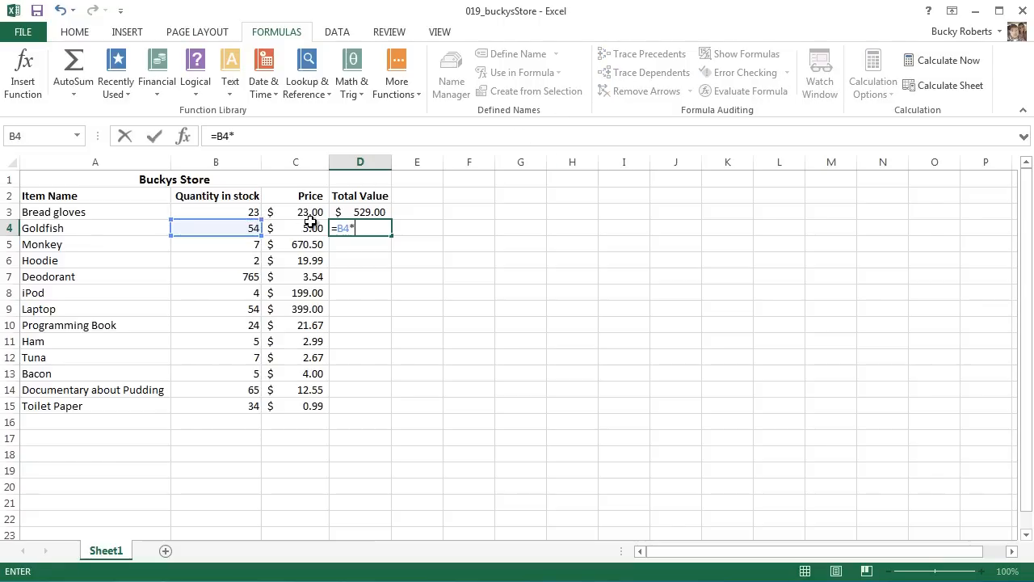
pyautogui.click(312, 229)
pyautogui.press('Return')
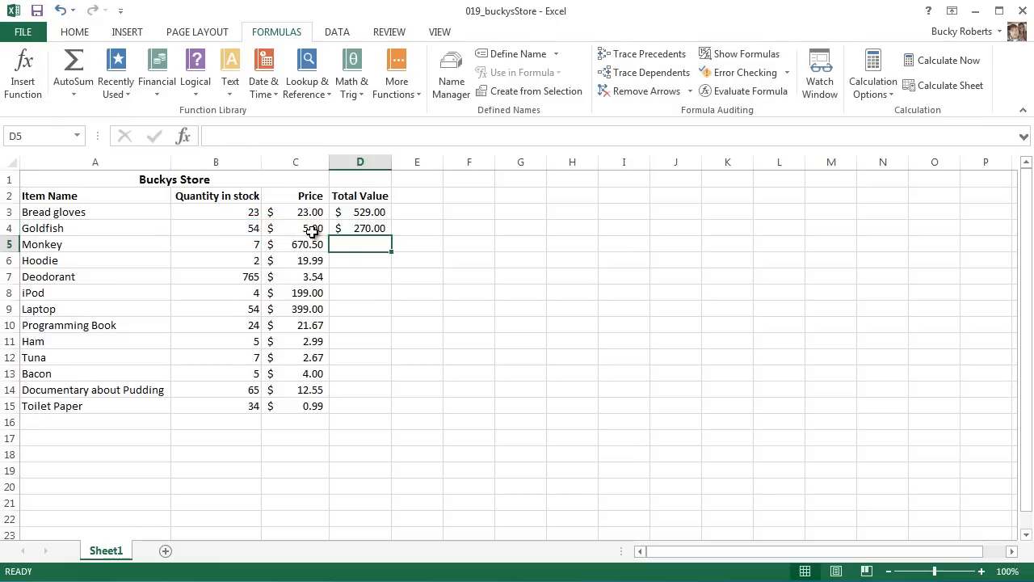
pyautogui.click(365, 229)
pyautogui.press('Delete')
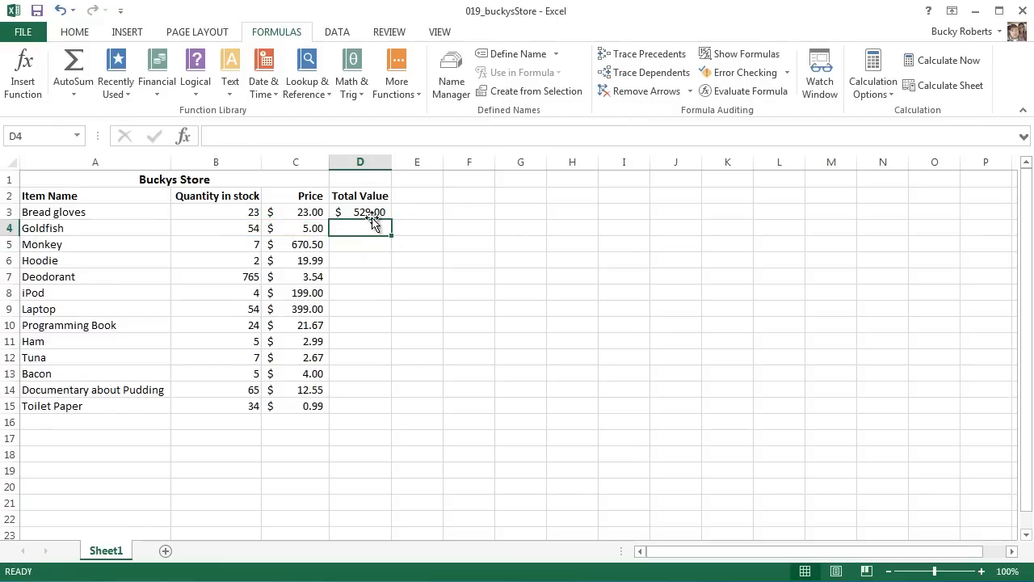
# Step: Fill the D3 formula down through D15 for all items and autofit column D to its values
pyautogui.click(367, 211)
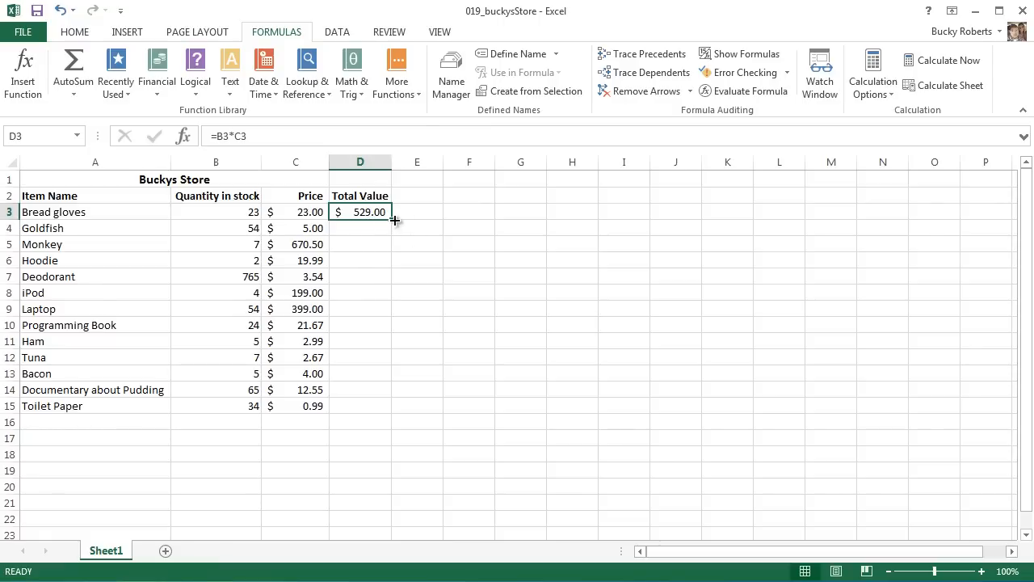
pyautogui.moveTo(392, 218); pyautogui.dragTo(386, 412)
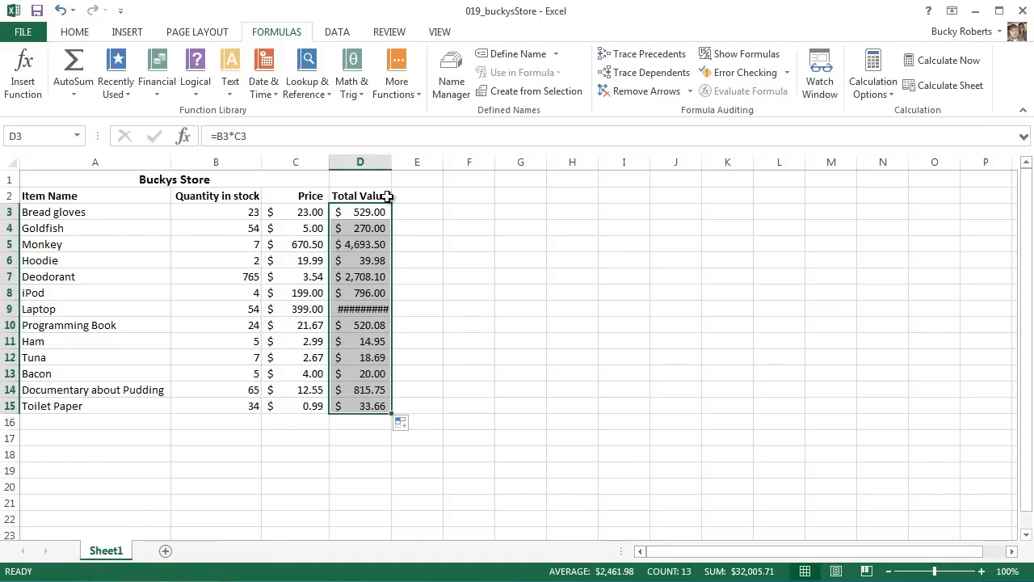
pyautogui.moveTo(391, 159); pyautogui.dragTo(388, 159)
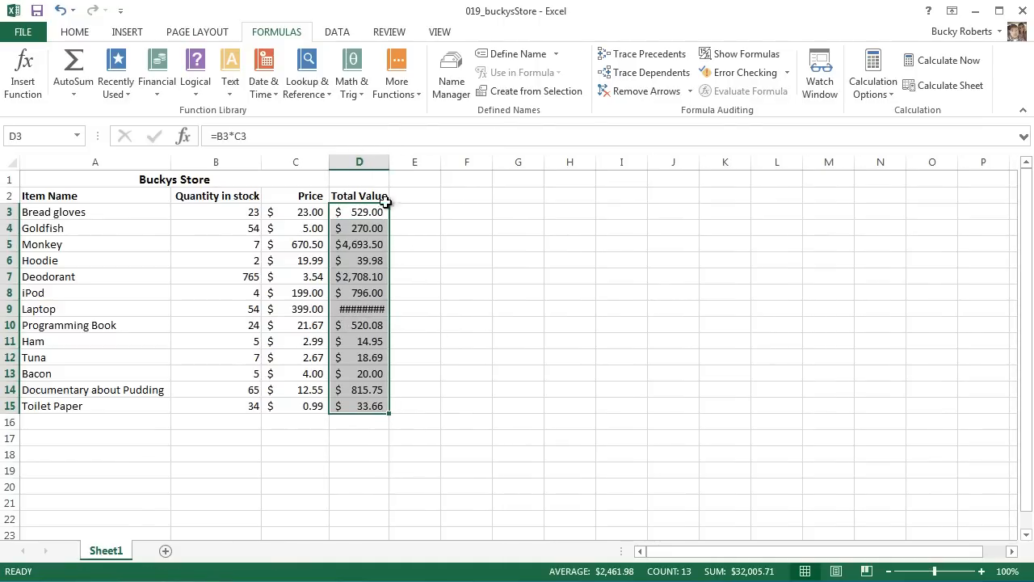
pyautogui.doubleClick(389, 165)
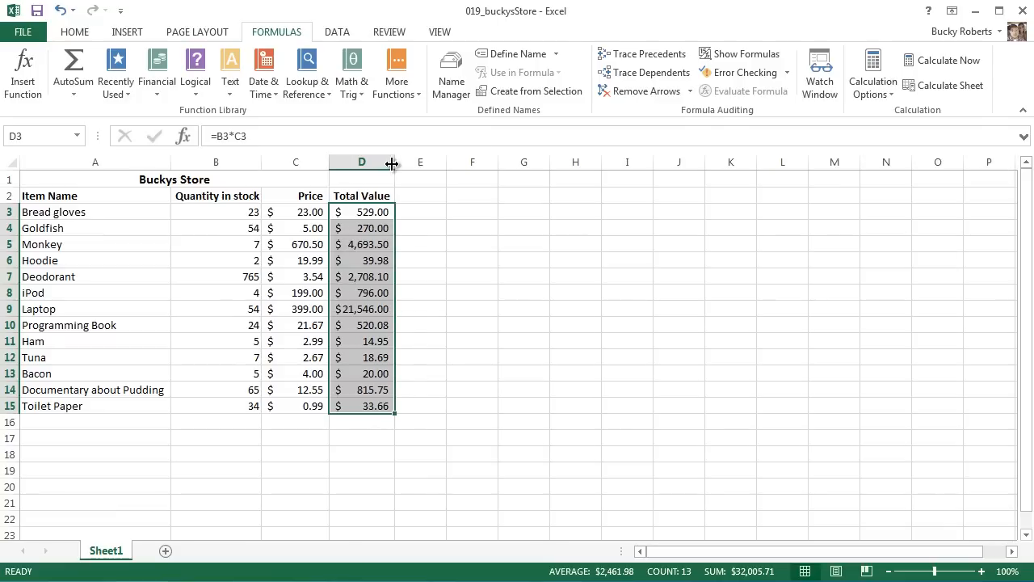
# Step: Try filling a plain value of 33 from F3 down column F, and undo the test entry
pyautogui.click(386, 213)
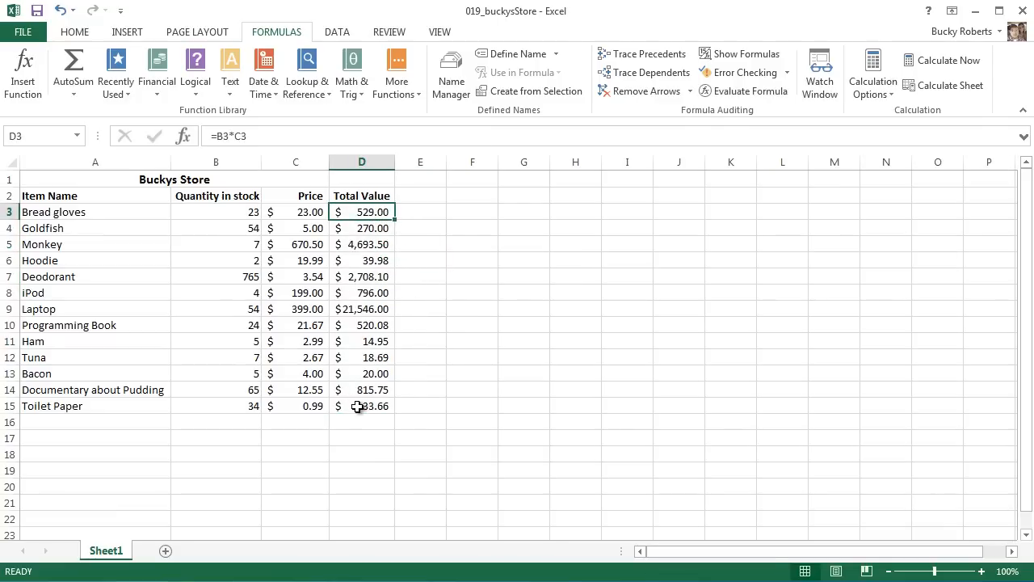
pyautogui.click(480, 212)
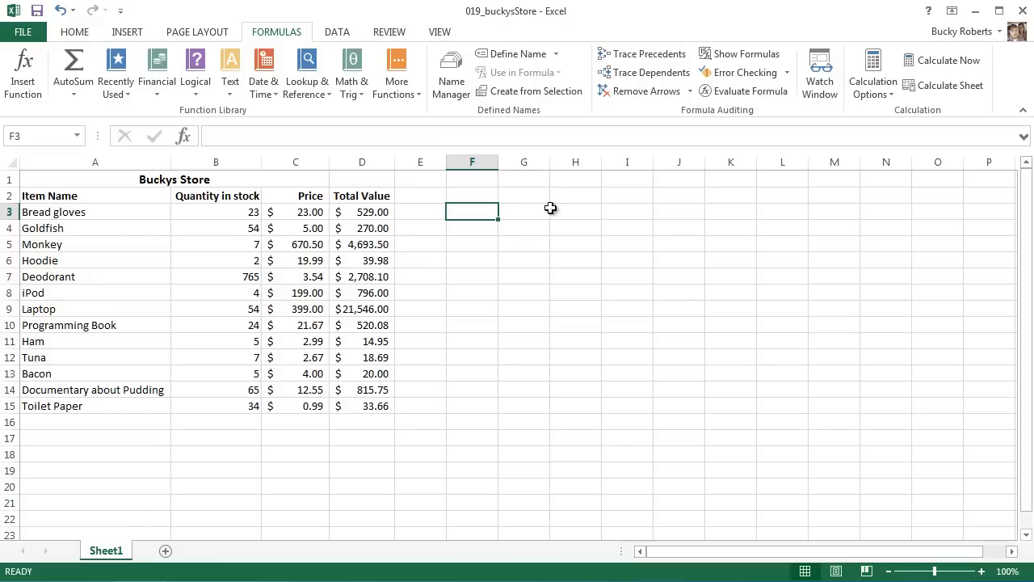
pyautogui.write('33')
pyautogui.press('Return')
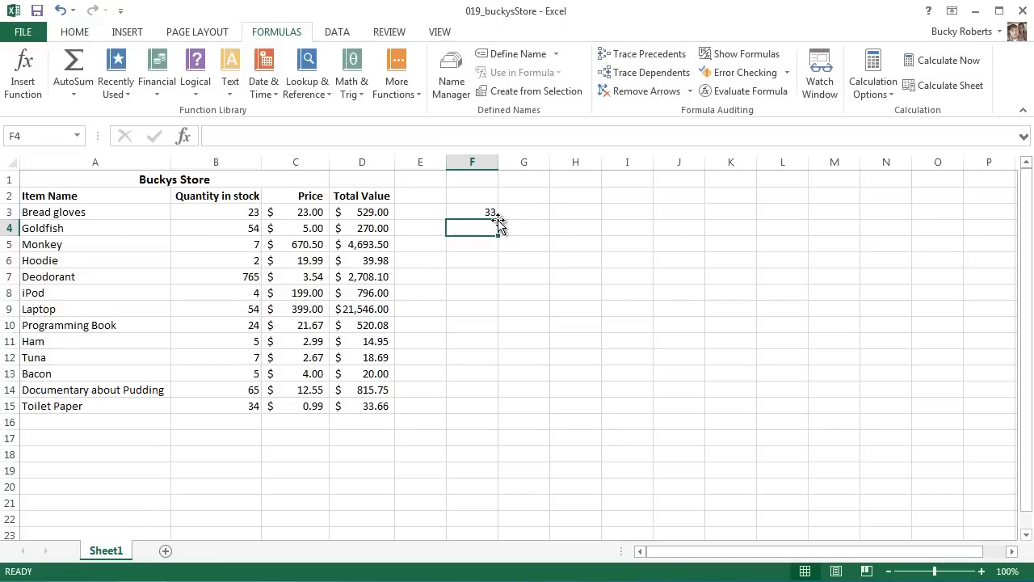
pyautogui.click(484, 212)
pyautogui.moveTo(498, 220); pyautogui.dragTo(492, 416)
pyautogui.hotkey('ctrl', 'z')
pyautogui.hotkey('ctrl', 'z')
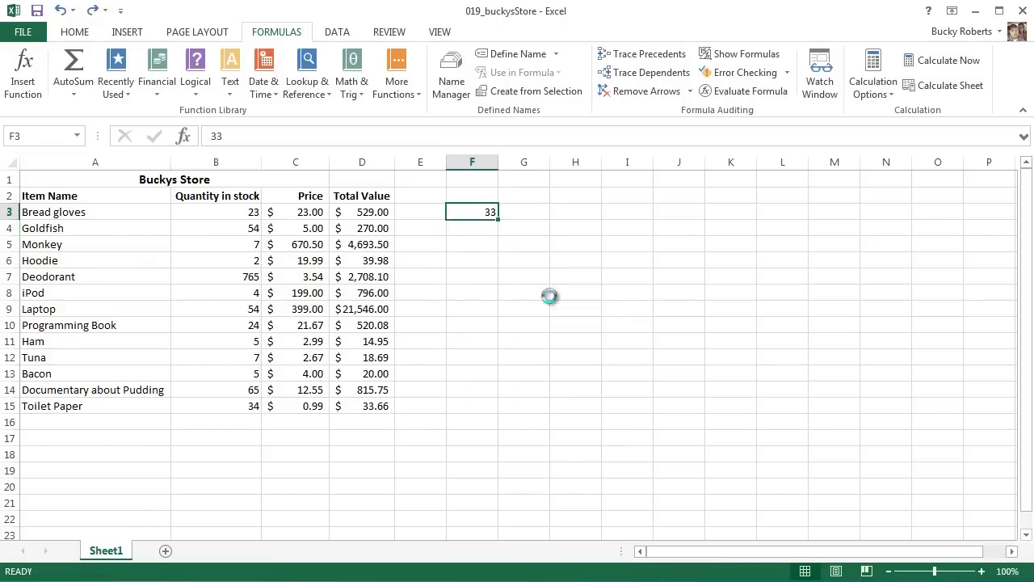
# Step: Examine the filled Total Value formulas from D3 down through D7 to see how their cell references change per row
pyautogui.click(374, 213)
pyautogui.press('Down')
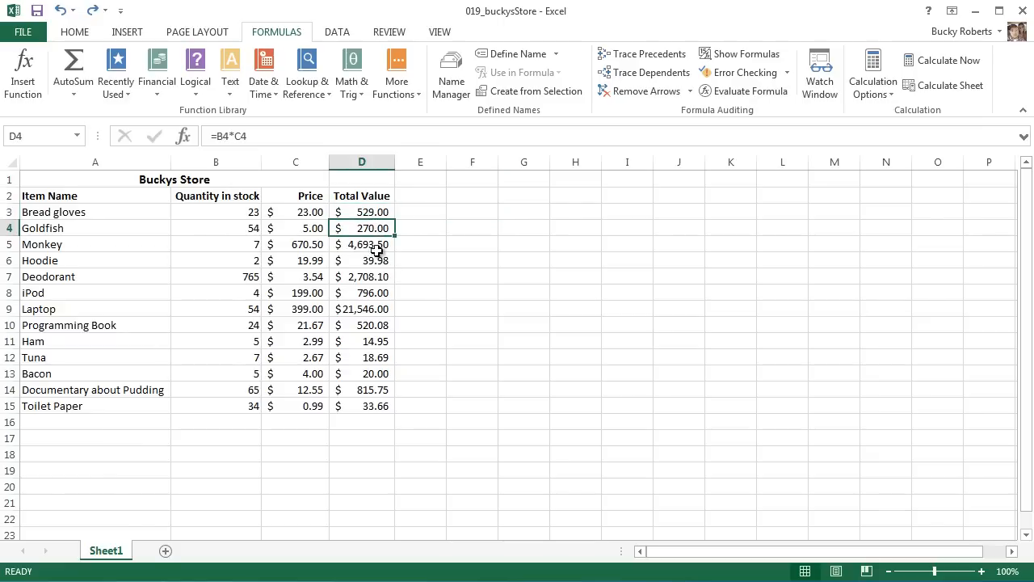
pyautogui.press('Down')
pyautogui.press('Down')
pyautogui.press('Down')
pyautogui.press('Up')
pyautogui.press('Up')
pyautogui.press('Up')
# Step: Compare the Goldfish quantity in B4 and price in C4 with the references used by the D4 formula
pyautogui.click(236, 229)
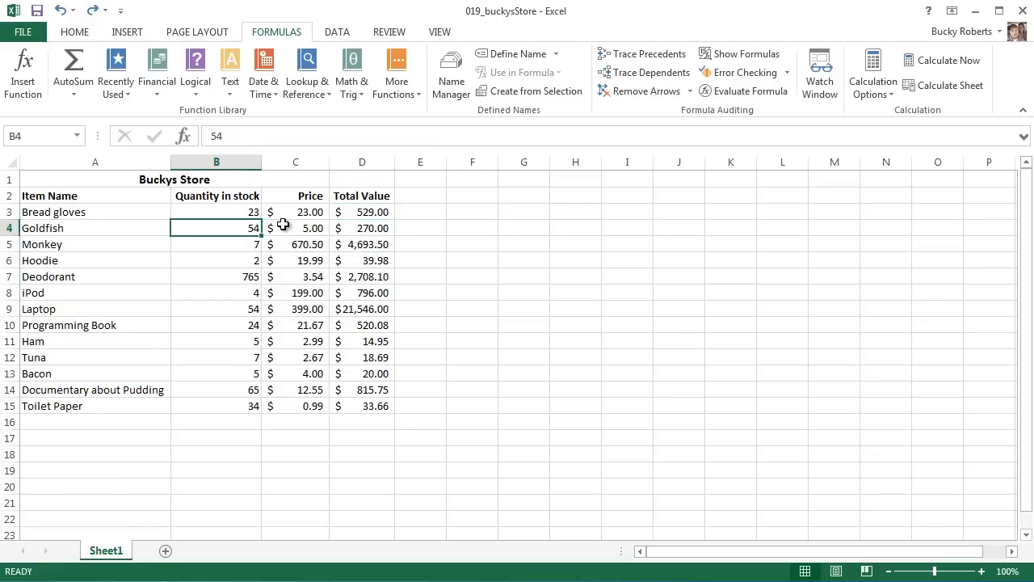
pyautogui.click(295, 227)
pyautogui.click(358, 229)
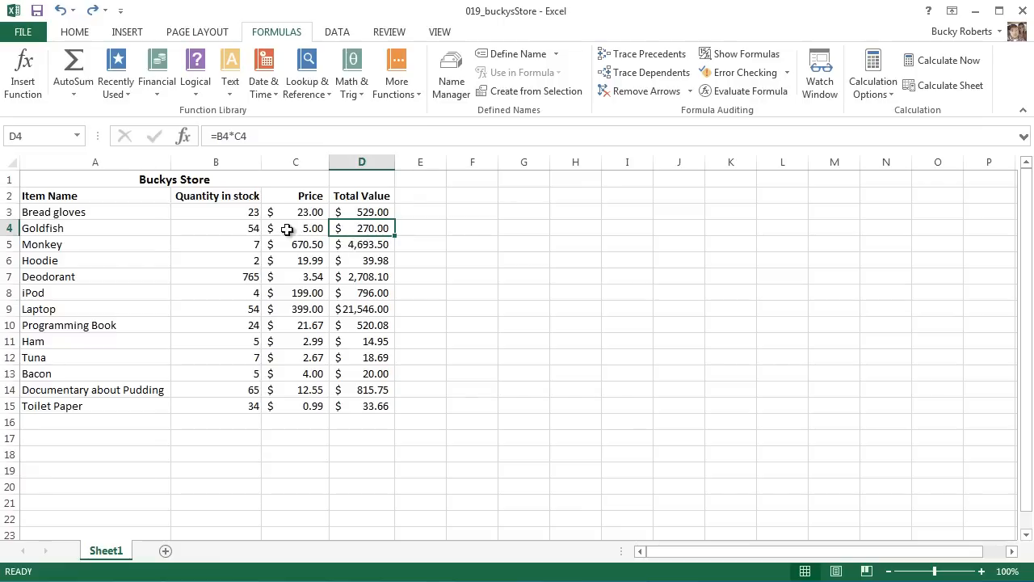
pyautogui.click(253, 228)
pyautogui.click(297, 228)
pyautogui.click(360, 229)
# Step: Inspect the B3 and C3 references inside the Bread gloves formula in D3, leaving the formula as it is
pyautogui.click(378, 213)
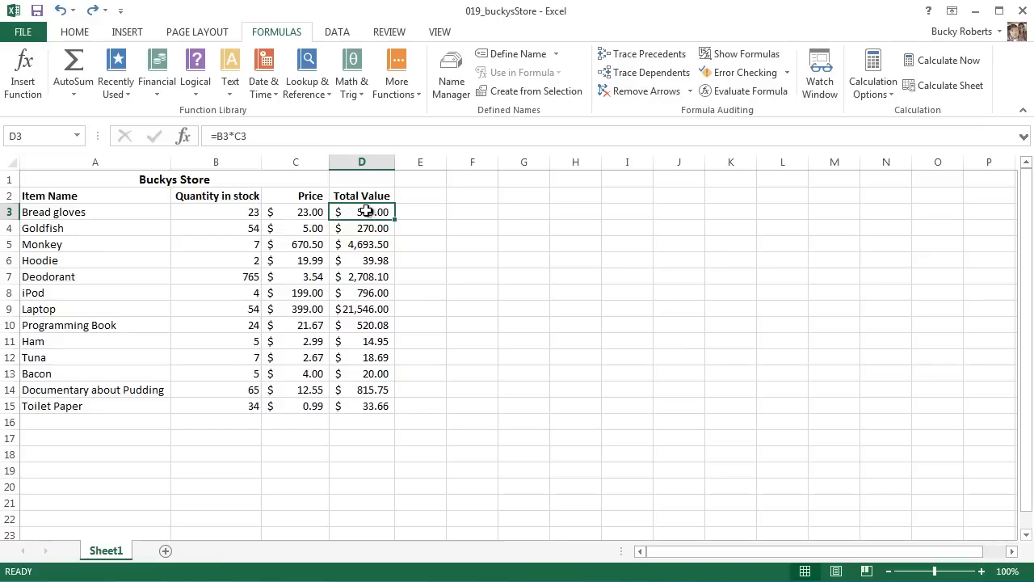
pyautogui.doubleClick(224, 138)
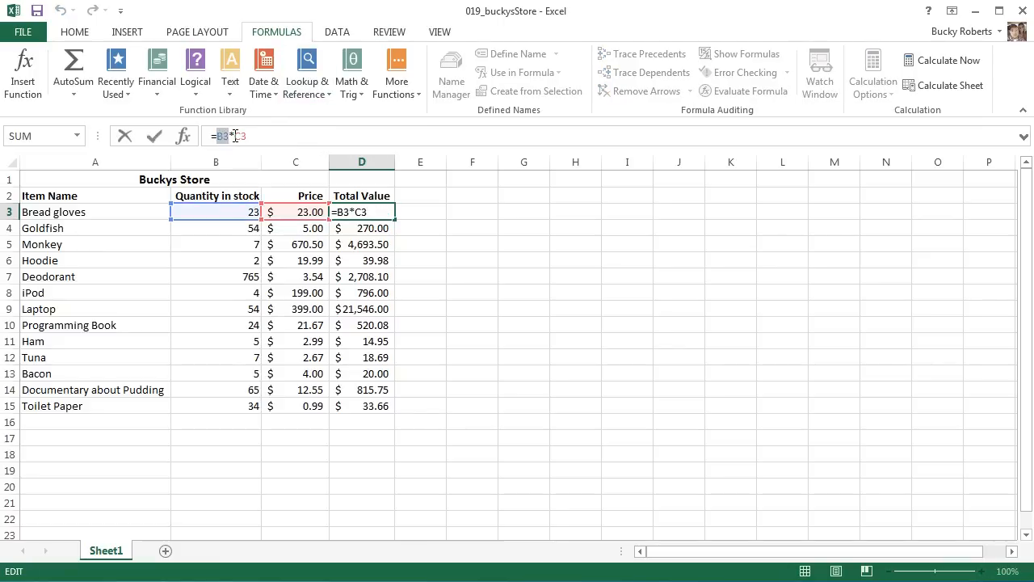
pyautogui.doubleClick(241, 135)
pyautogui.press('Return')
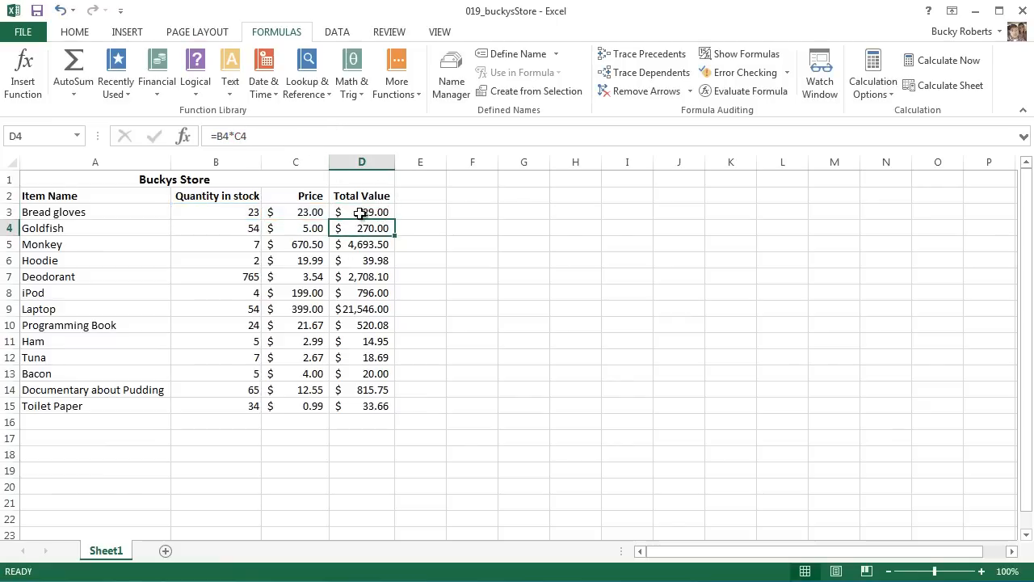
# Step: Trace the quantity, price and total value cells across the Bread gloves, Goldfish and Monkey rows to follow the relative references
pyautogui.click(241, 213)
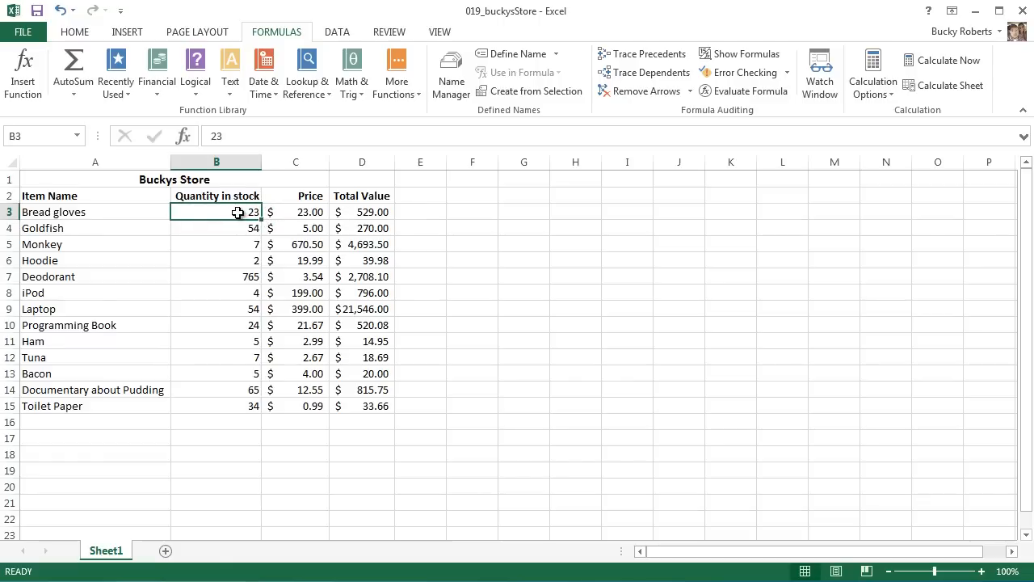
pyautogui.click(313, 212)
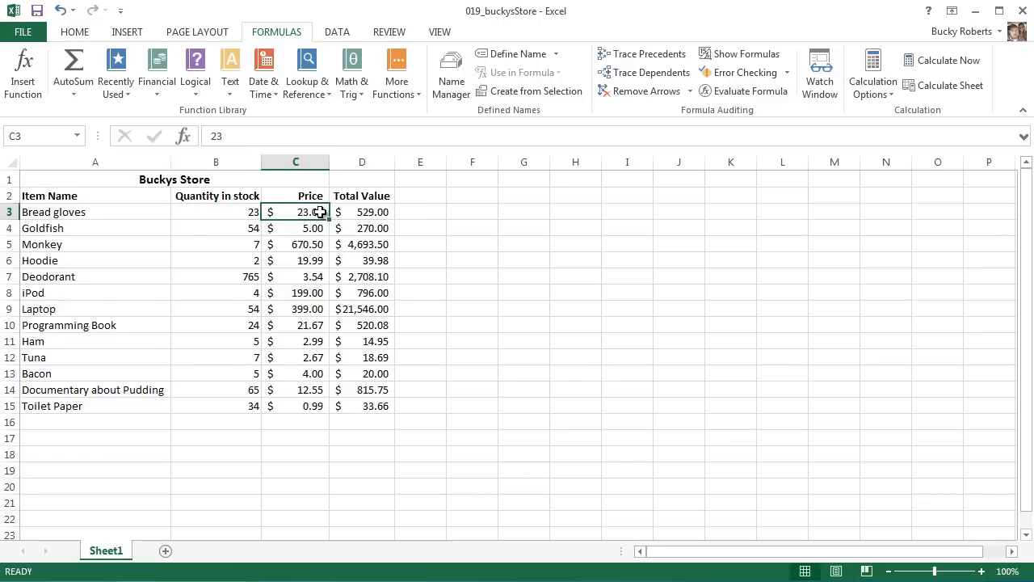
pyautogui.click(374, 212)
pyautogui.click(383, 228)
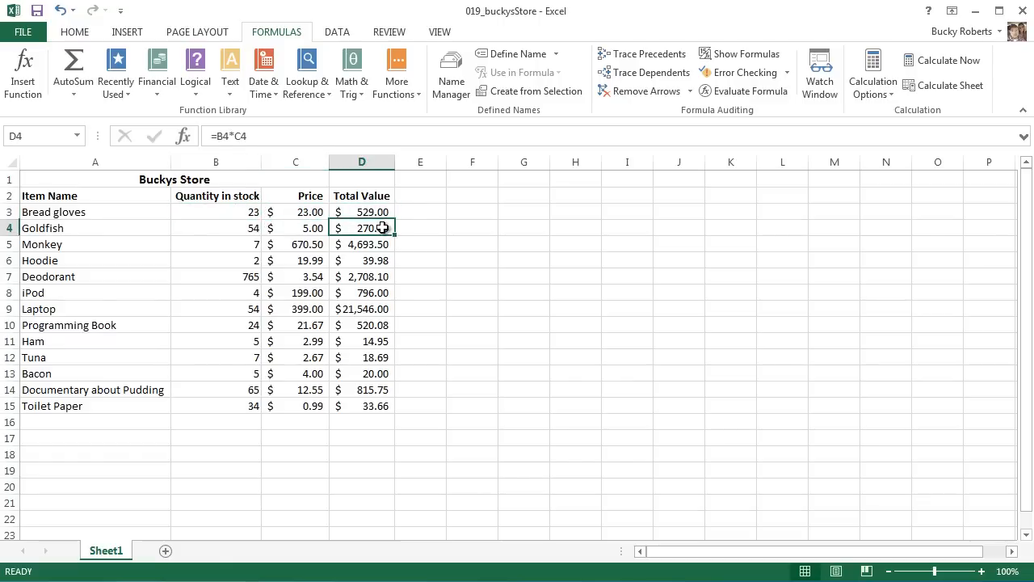
pyautogui.click(235, 228)
pyautogui.click(301, 229)
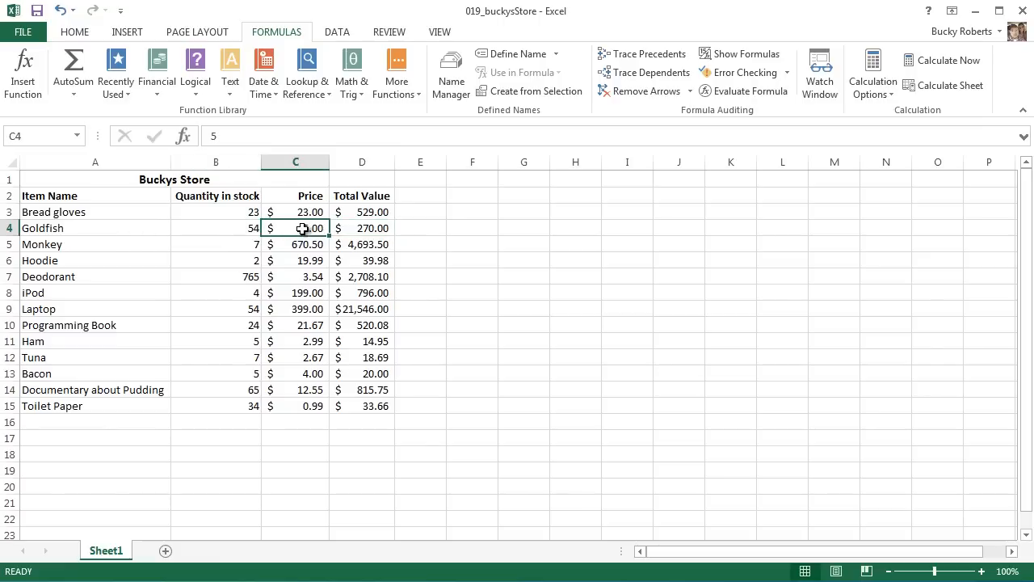
pyautogui.click(381, 229)
pyautogui.click(242, 245)
pyautogui.click(317, 244)
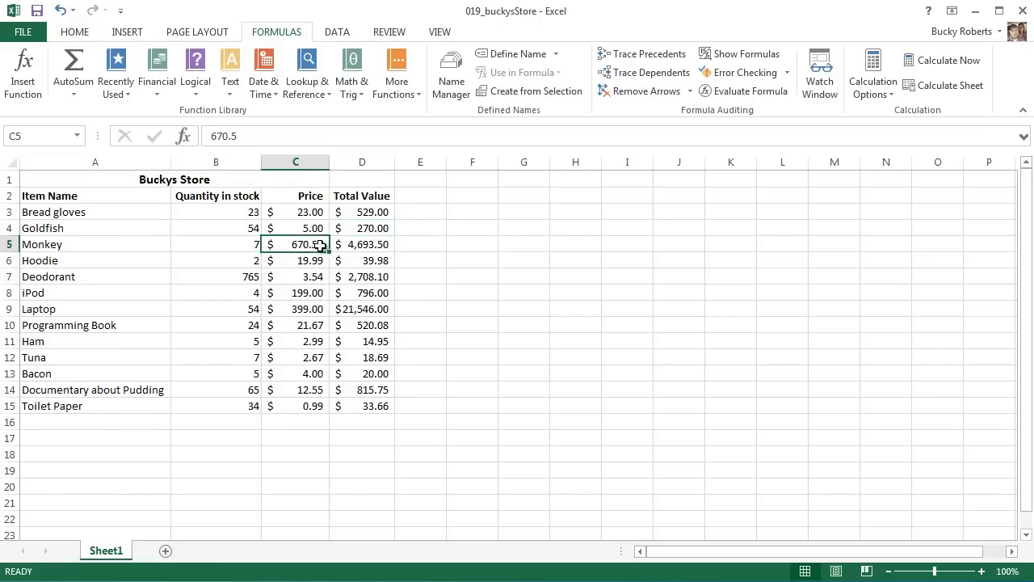
pyautogui.click(356, 247)
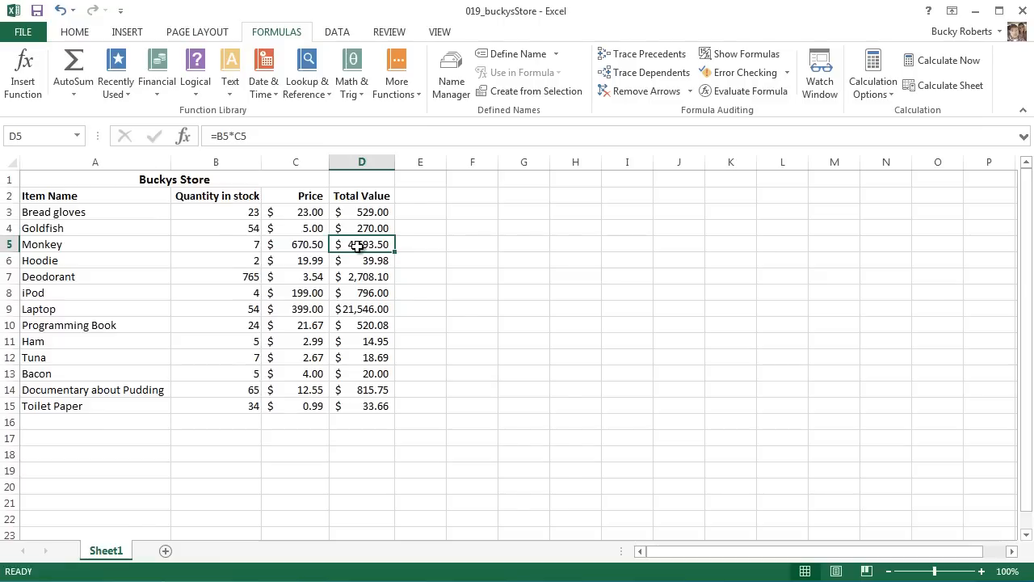
# Step: Check the Laptop row's item name and total value formula in D9, and return to the Bread gloves formula in D3
pyautogui.click(473, 296)
pyautogui.click(371, 311)
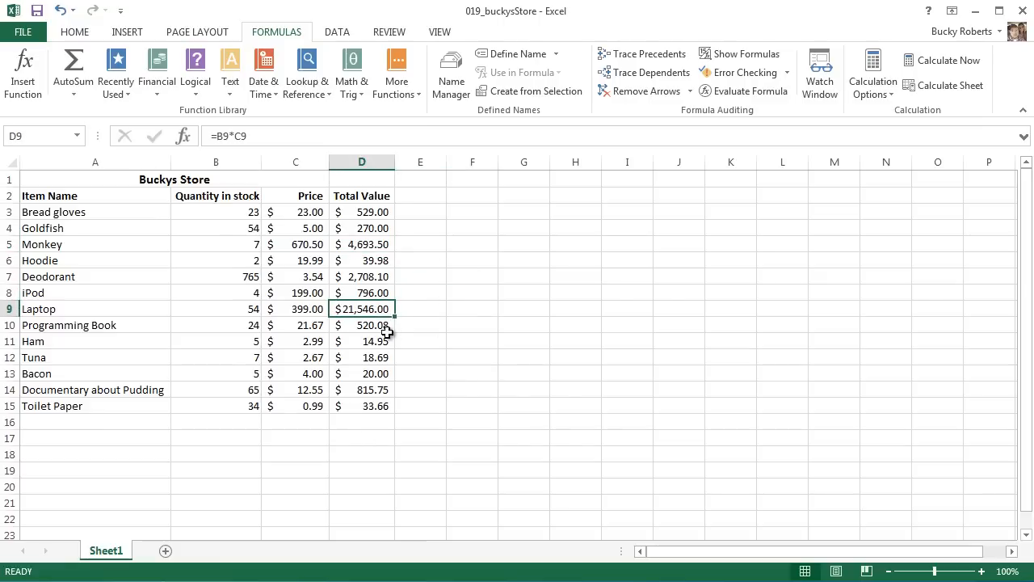
pyautogui.click(69, 309)
pyautogui.click(381, 309)
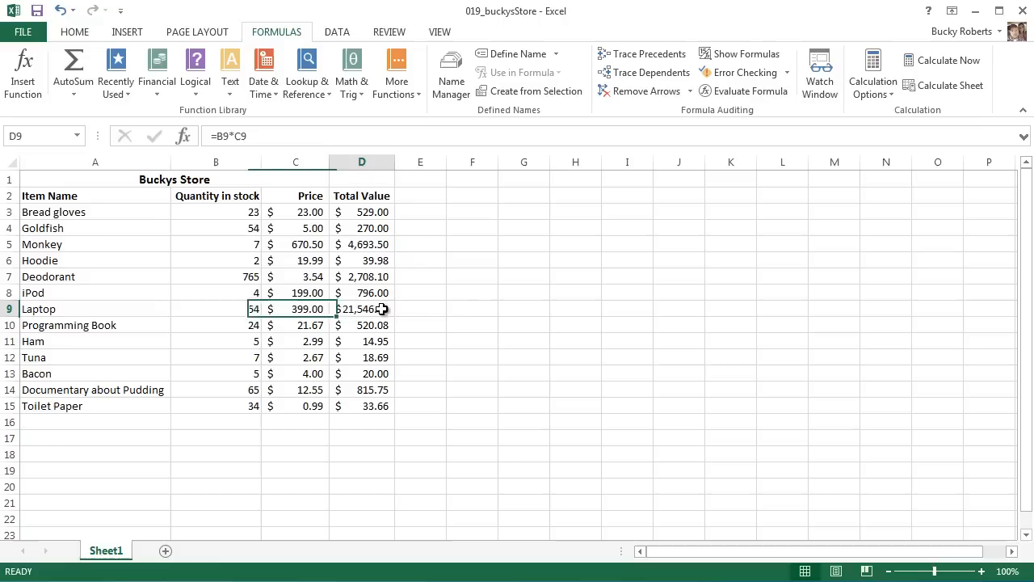
pyautogui.click(474, 298)
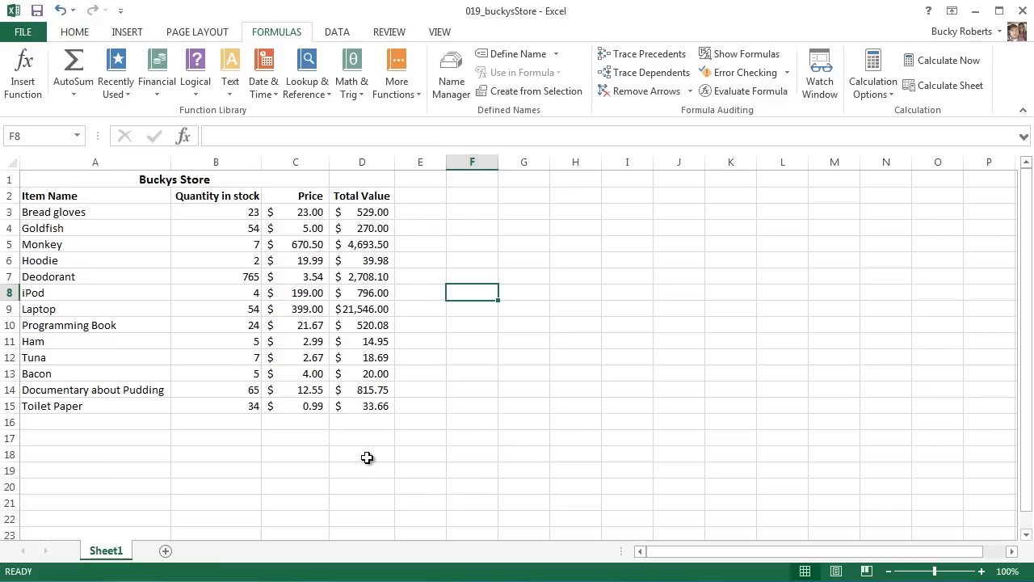
pyautogui.click(282, 457)
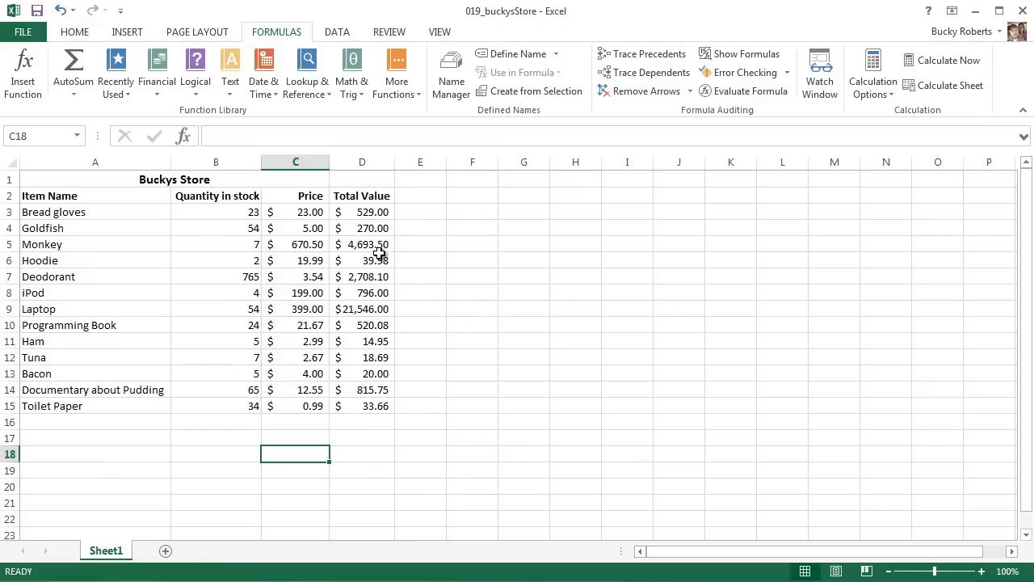
pyautogui.click(372, 214)
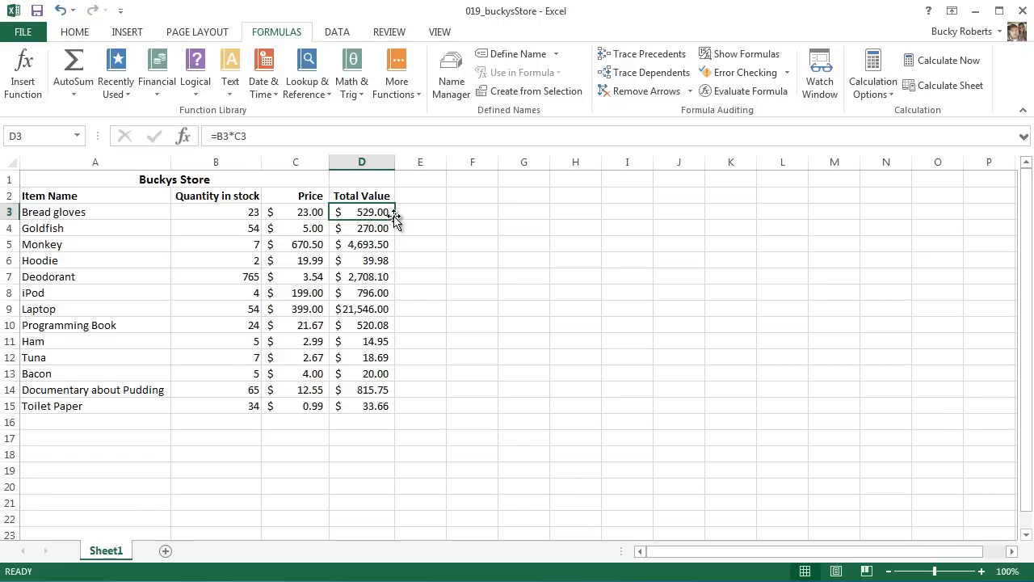